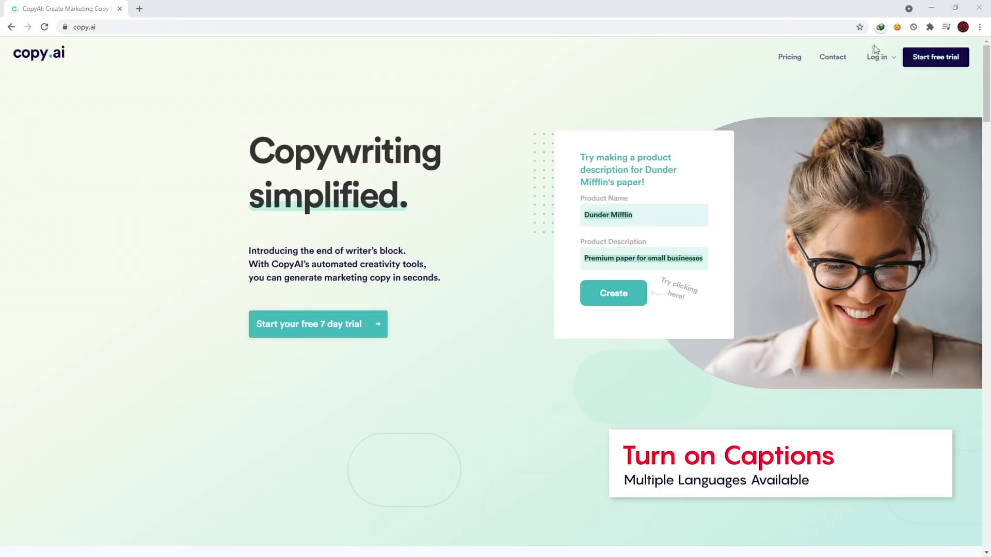
Step: Sign in to Copy.ai and scroll through the writing playground's tools
{"action": "left_click", "coordinate": [876, 56]}
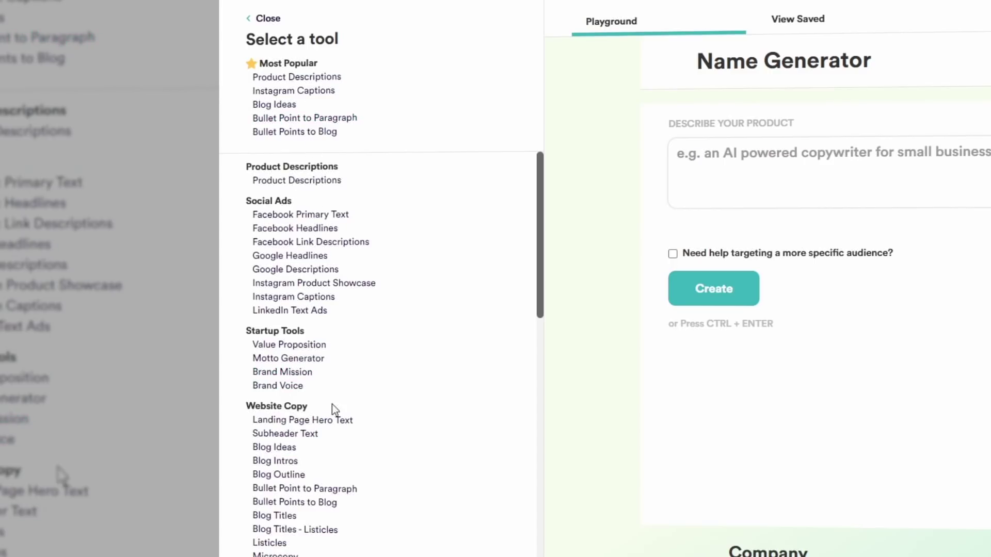
{"action": "scroll", "coordinate": [325, 408], "scroll_direction": "down", "scroll_amount": 6}
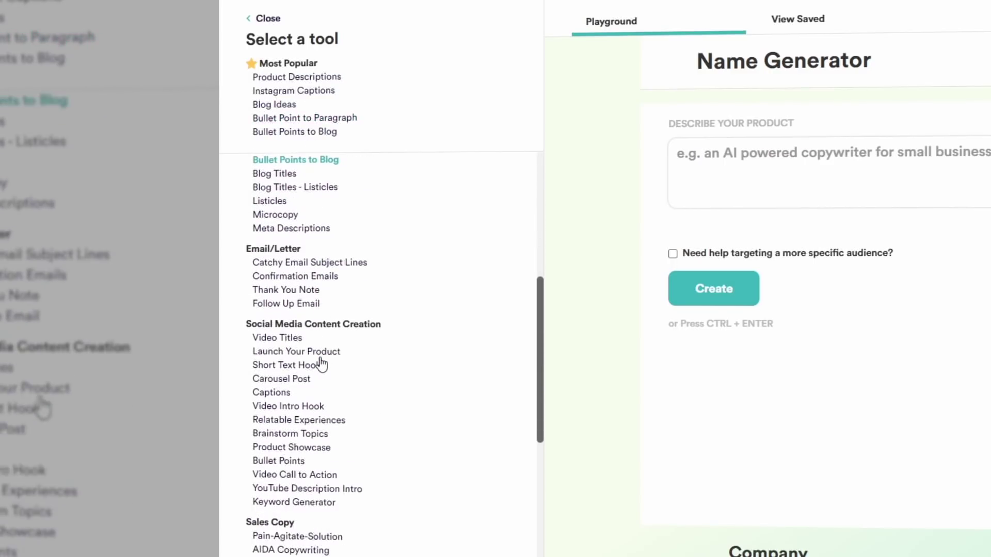
{"action": "scroll", "coordinate": [321, 365], "scroll_direction": "down", "scroll_amount": 1}
{"action": "scroll", "coordinate": [360, 400], "scroll_direction": "down", "scroll_amount": 2}
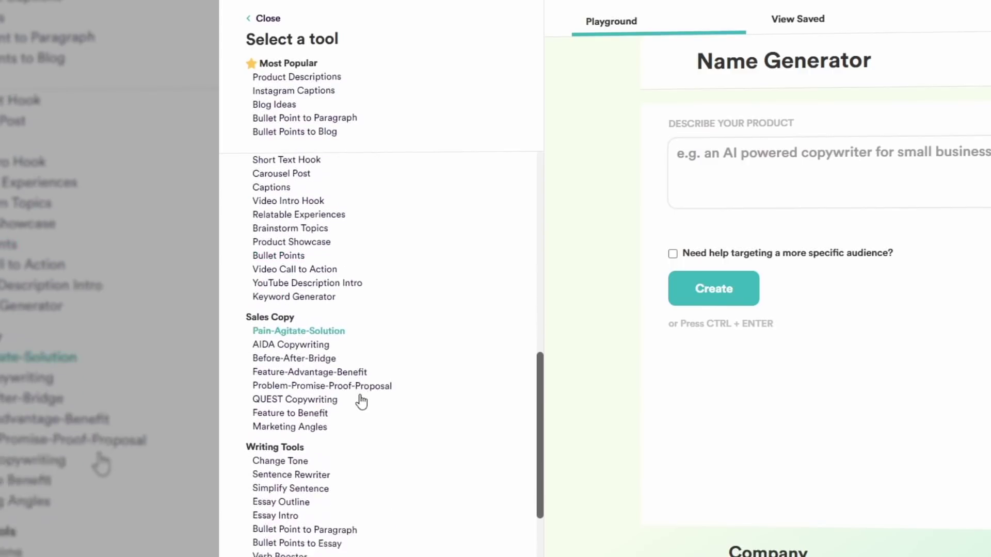
{"action": "scroll", "coordinate": [320, 382], "scroll_direction": "up", "scroll_amount": 4}
Step: Generate title ideas about 'ai tools', then switch to the YouTube Description Intro tool
{"action": "left_click", "coordinate": [294, 361]}
{"action": "left_click", "coordinate": [753, 172]}
{"action": "type", "text": "ai tools"}
{"action": "left_click", "coordinate": [462, 288]}
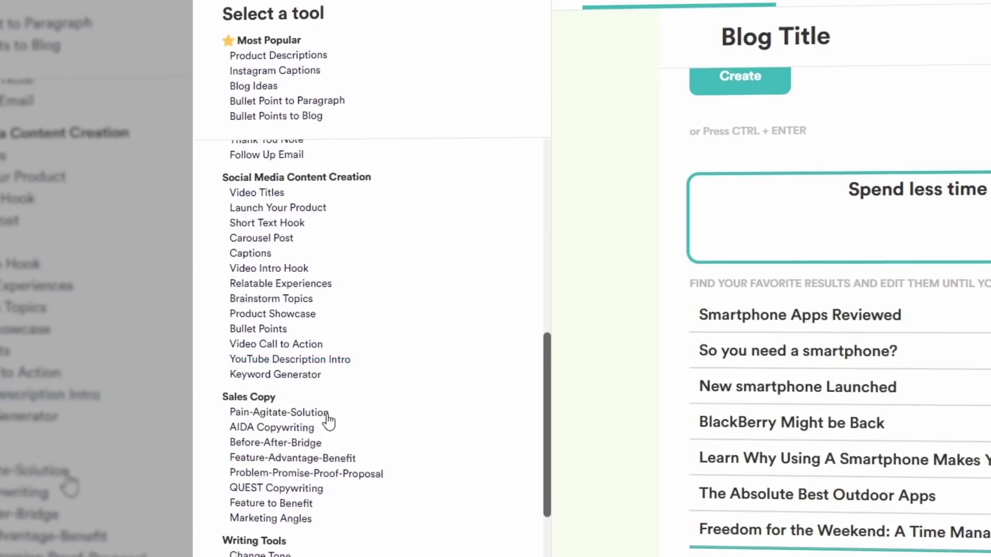
{"action": "left_click", "coordinate": [298, 209]}
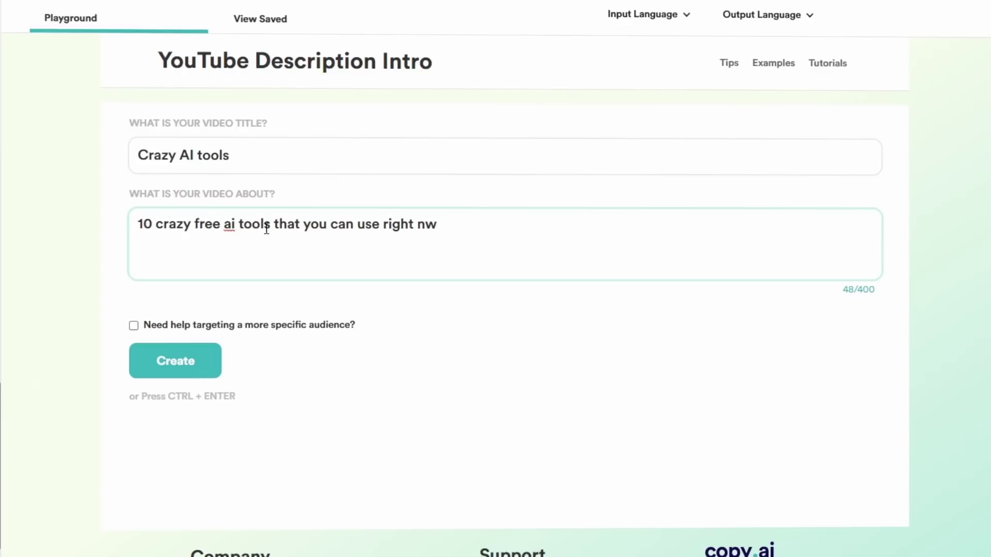
Step: Generate intros for the 'Crazy AI tools' video and scroll through the drafts
{"action": "type", "text": "w"}
{"action": "left_click", "coordinate": [212, 367]}
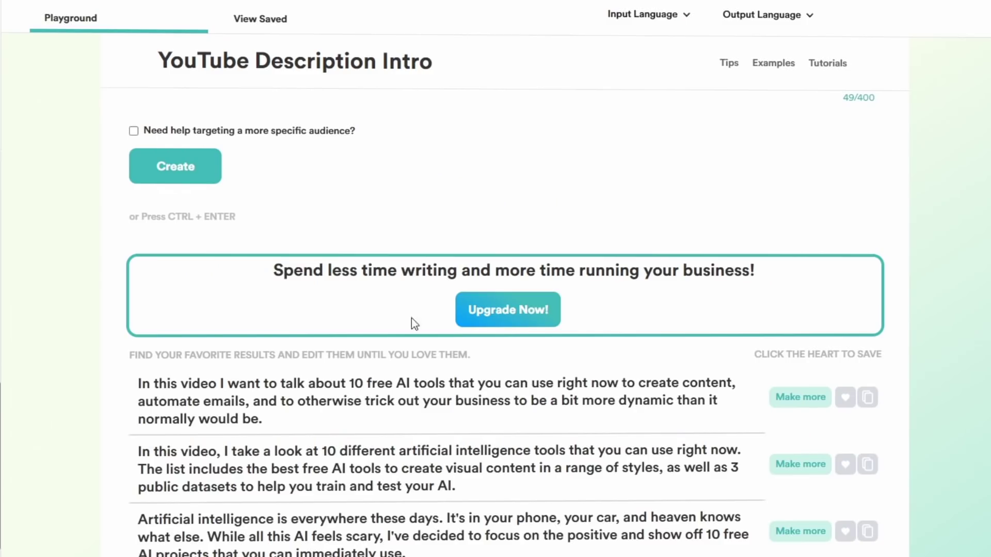
{"action": "scroll", "coordinate": [411, 324], "scroll_direction": "down", "scroll_amount": 2}
{"action": "scroll", "coordinate": [206, 415], "scroll_direction": "down", "scroll_amount": 4}
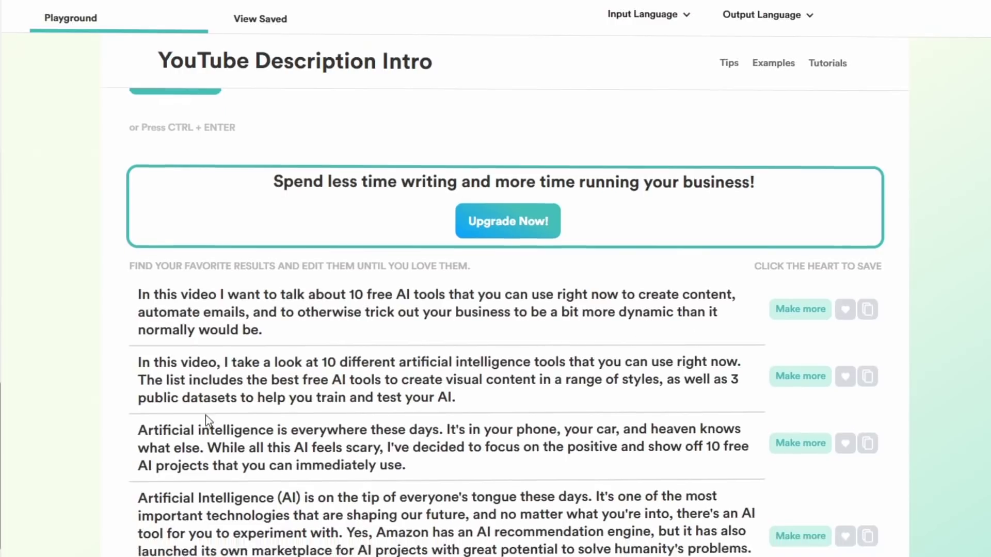
{"action": "scroll", "coordinate": [422, 374], "scroll_direction": "down", "scroll_amount": 4}
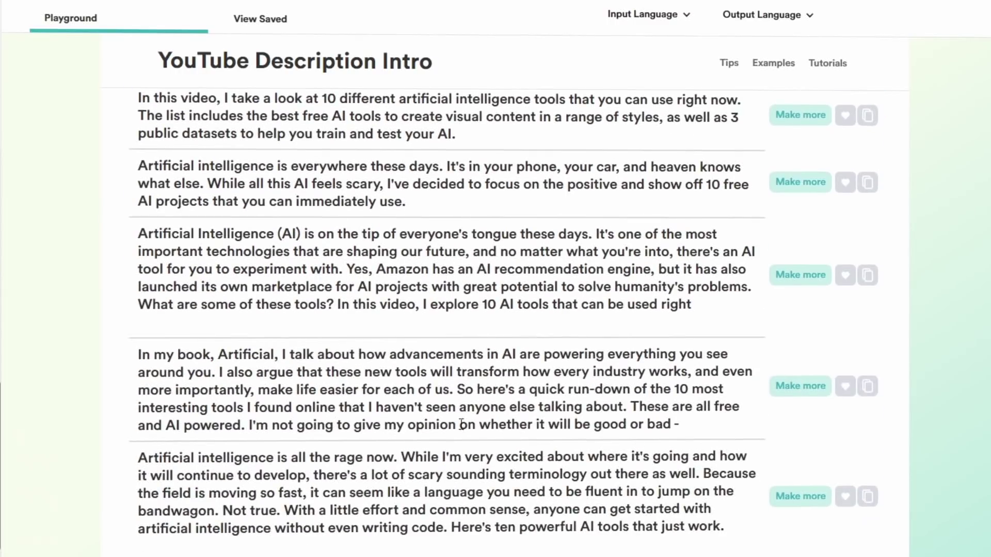
{"action": "scroll", "coordinate": [461, 424], "scroll_direction": "down", "scroll_amount": 6}
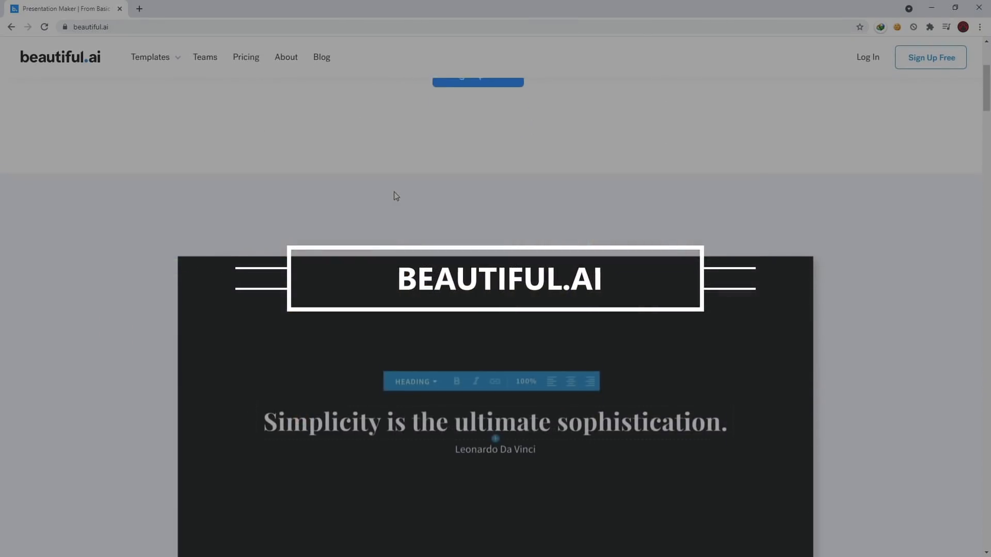
Step: Start a Bold-theme presentation and add a child node beside Peter in the org chart
{"action": "scroll", "coordinate": [395, 196], "scroll_direction": "down", "scroll_amount": 15}
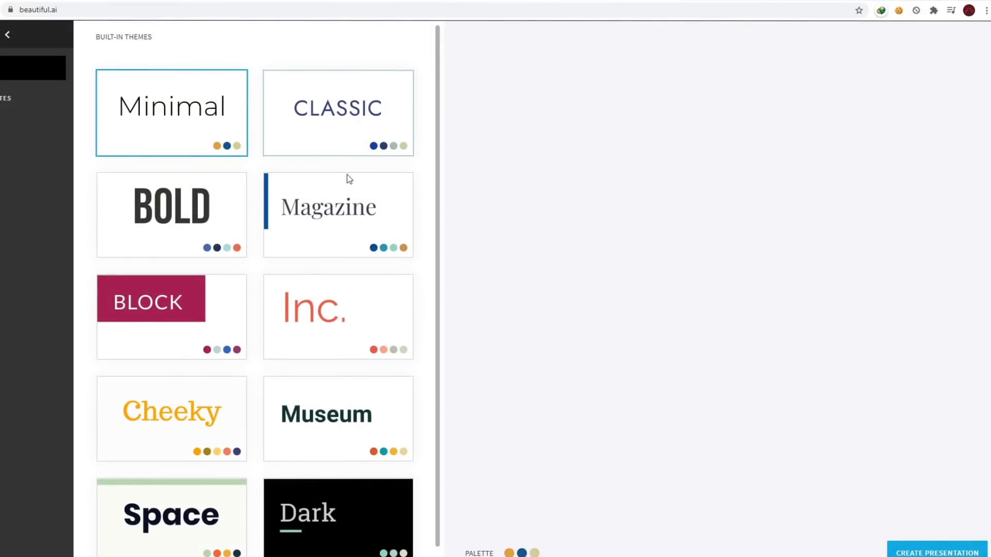
{"action": "scroll", "coordinate": [346, 217], "scroll_direction": "down", "scroll_amount": 1}
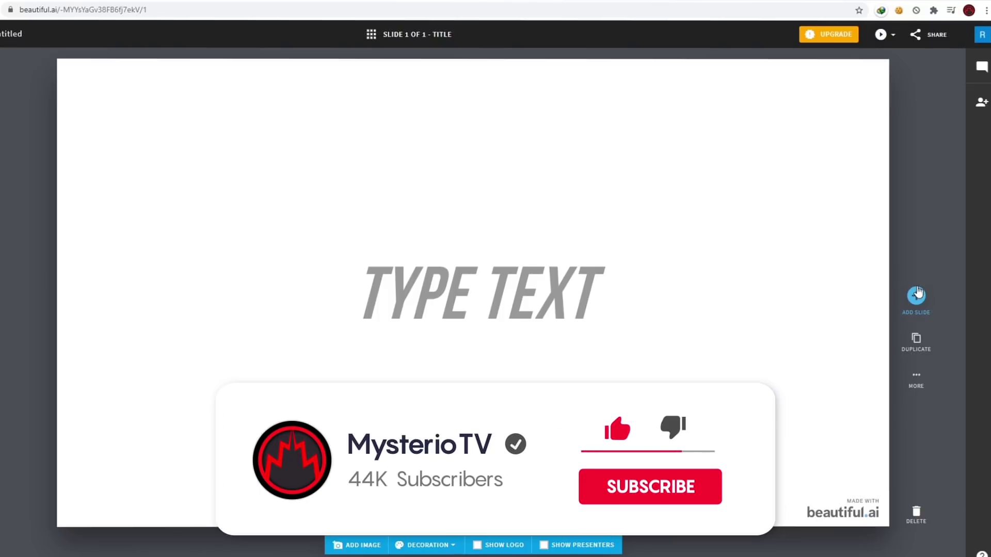
{"action": "left_click", "coordinate": [912, 290]}
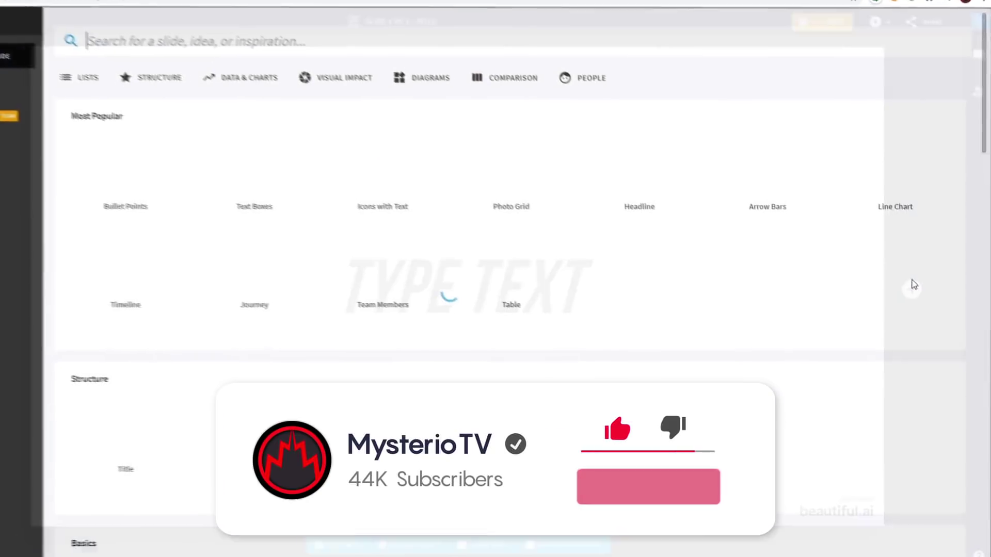
{"action": "type", "text": "structure"}
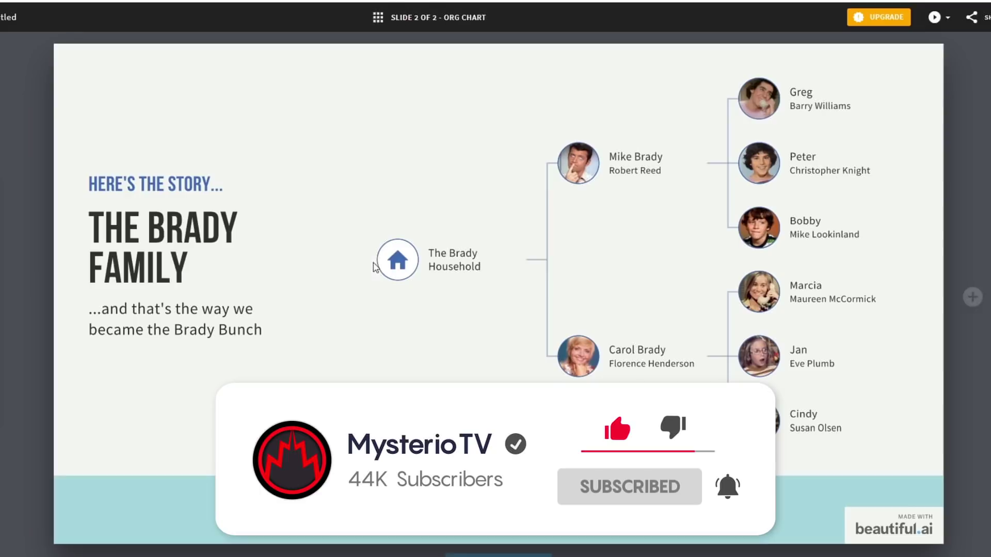
{"action": "left_click", "coordinate": [887, 164]}
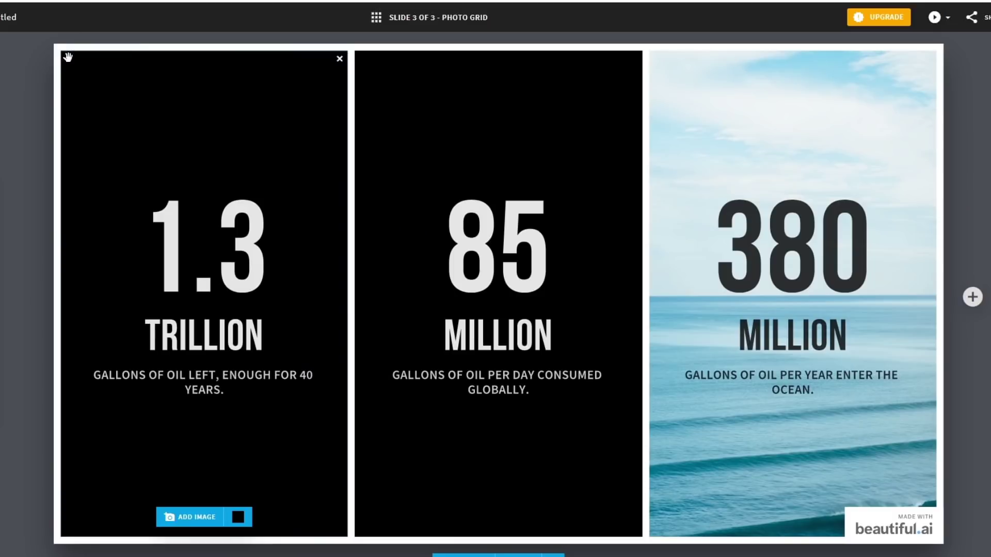
Step: Move the 1.3 Trillion and 380 Million panels, then set the quote slide to Bottom layout
{"action": "left_click_drag", "start_coordinate": [68, 56], "coordinate": [416, 77]}
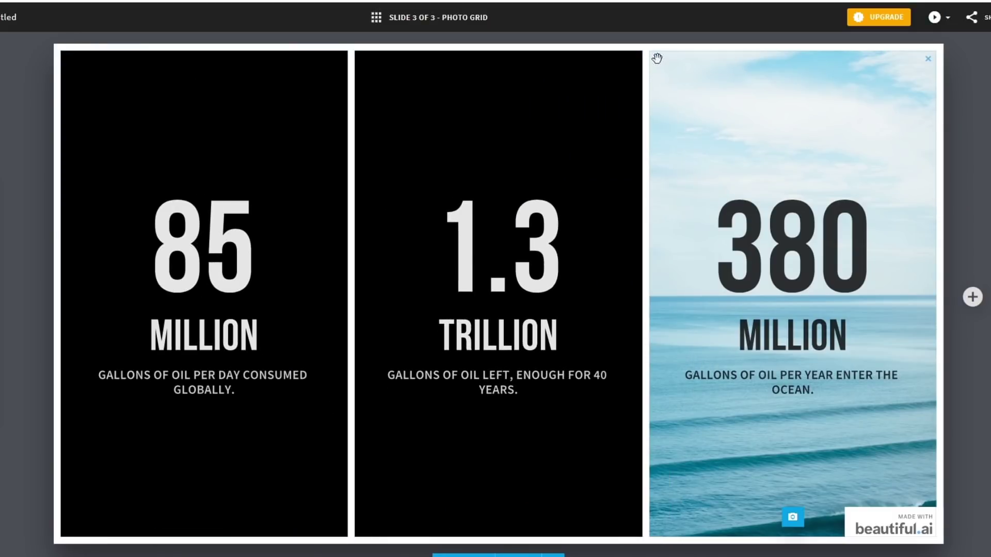
{"action": "left_click_drag", "start_coordinate": [657, 58], "coordinate": [453, 63]}
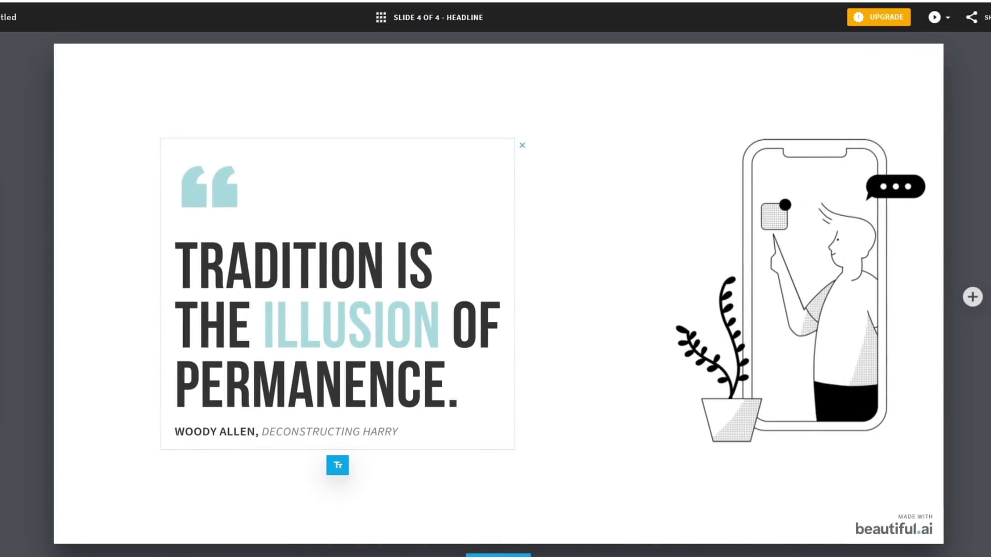
{"action": "left_click", "coordinate": [603, 531]}
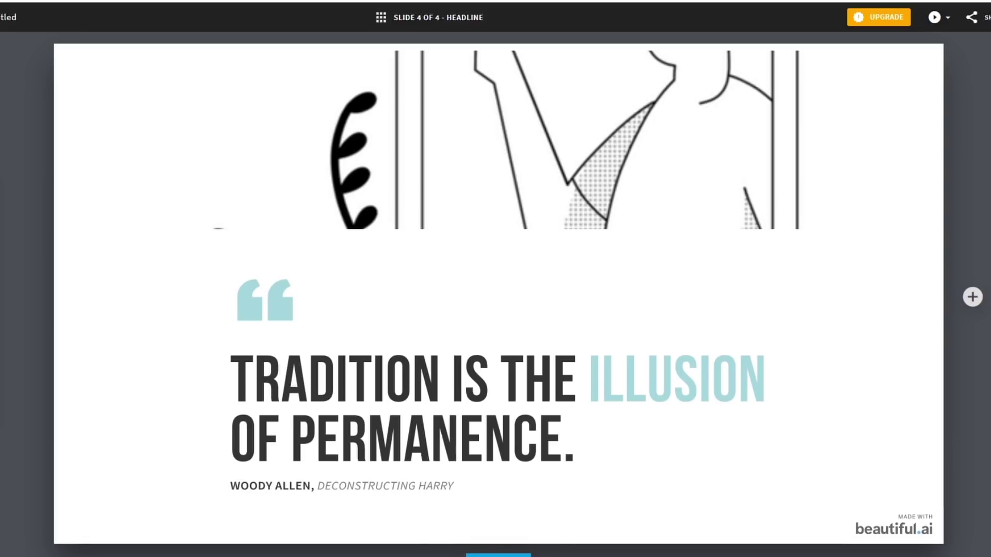
{"action": "mouse_move", "coordinate": [498, 554]}
{"action": "left_click", "coordinate": [548, 518]}
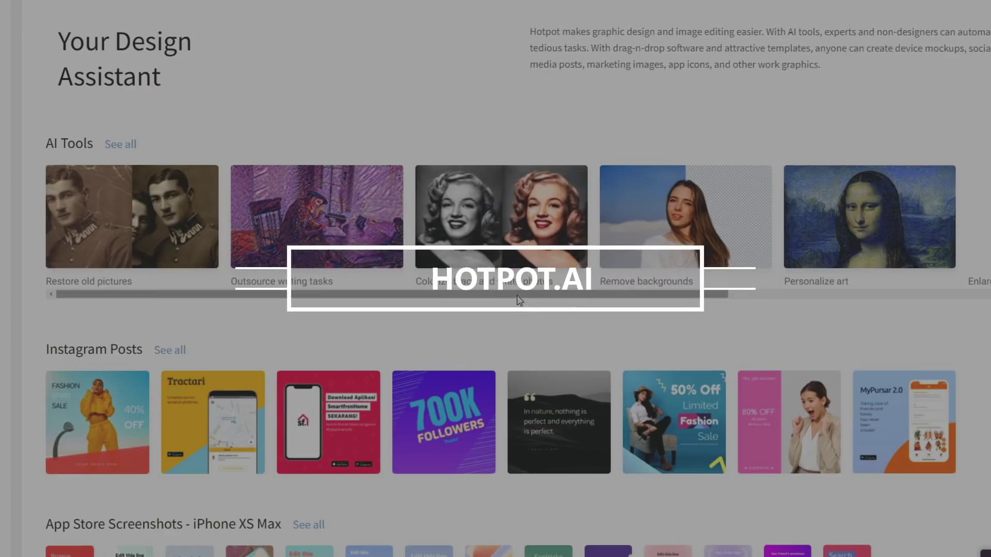
Step: Browse the Hotpot AI tools list and view a photo in the AI Picture Restorer
{"action": "mouse_move", "coordinate": [517, 295]}
{"action": "left_mouse_down"}
{"action": "mouse_move", "coordinate": [592, 295]}
{"action": "mouse_move", "coordinate": [516, 296]}
{"action": "left_mouse_up"}
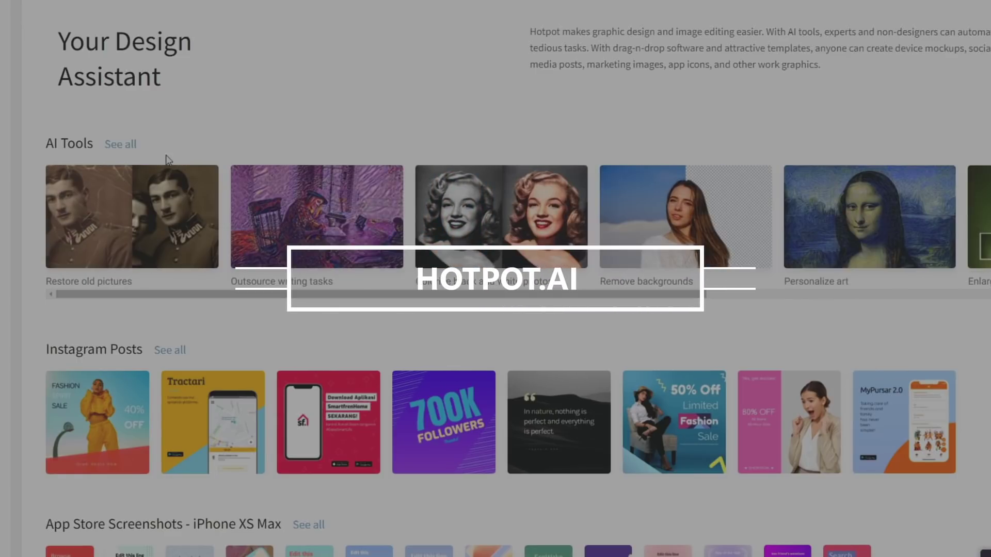
{"action": "left_click", "coordinate": [129, 145]}
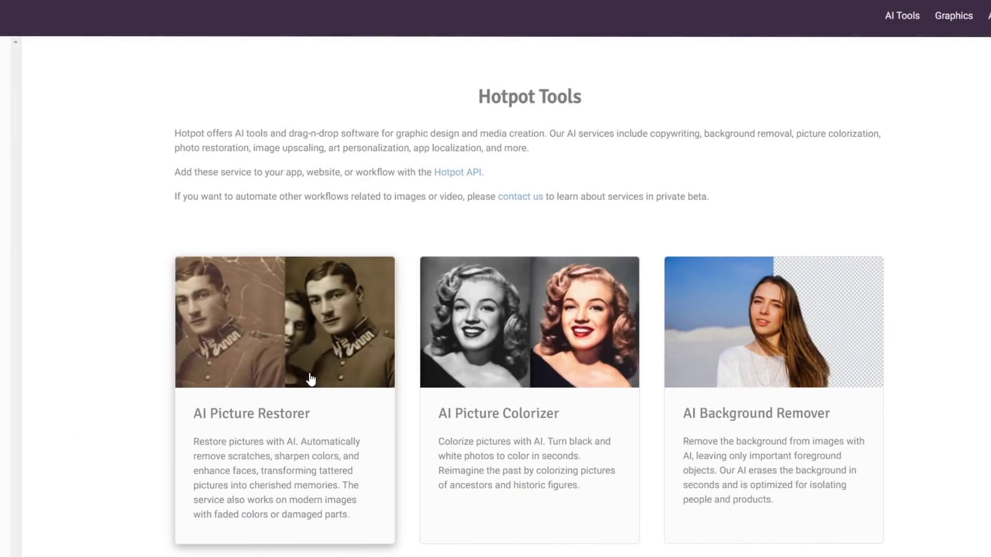
{"action": "left_click", "coordinate": [310, 379]}
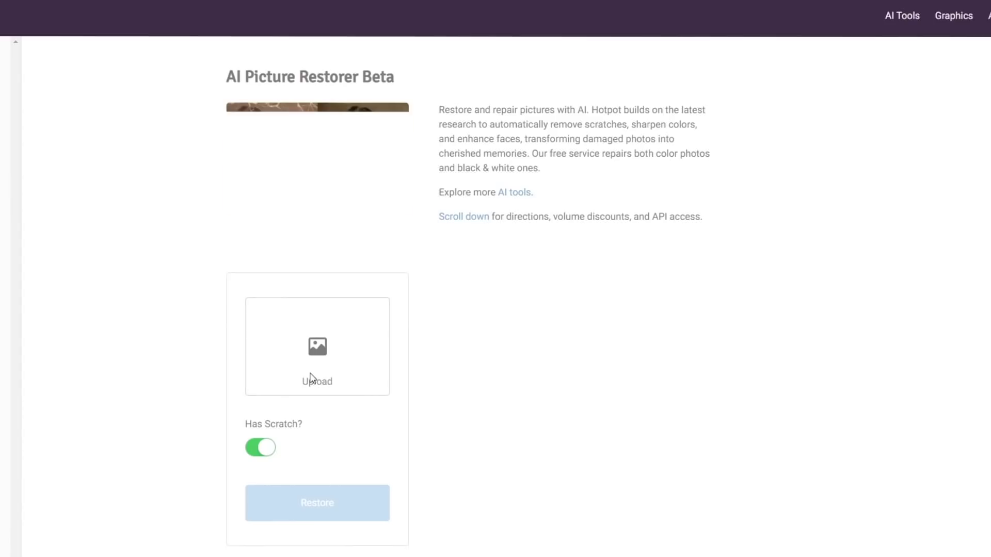
{"action": "scroll", "coordinate": [335, 278], "scroll_direction": "down", "scroll_amount": 2}
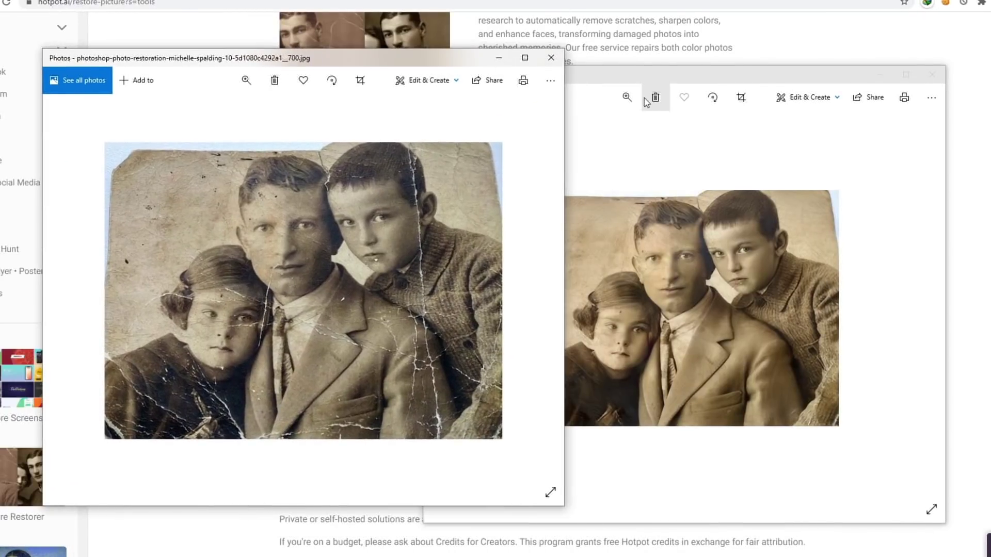
{"action": "left_click", "coordinate": [709, 76]}
{"action": "left_click_drag", "start_coordinate": [709, 77], "coordinate": [722, 70]}
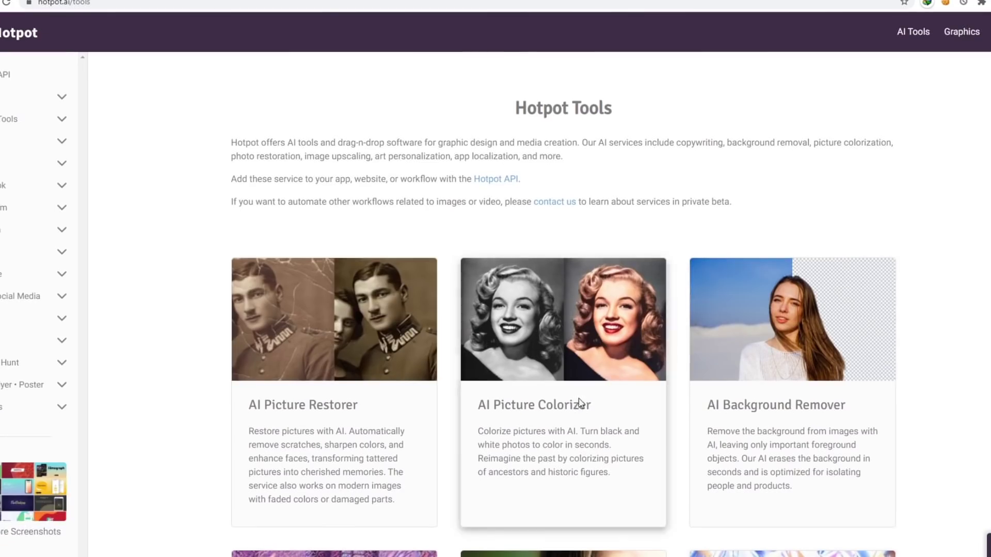
Step: Colorize the sepia photo at factor 25 in AI Picture Colorizer, then scroll the tools catalogue
{"action": "left_click", "coordinate": [578, 403]}
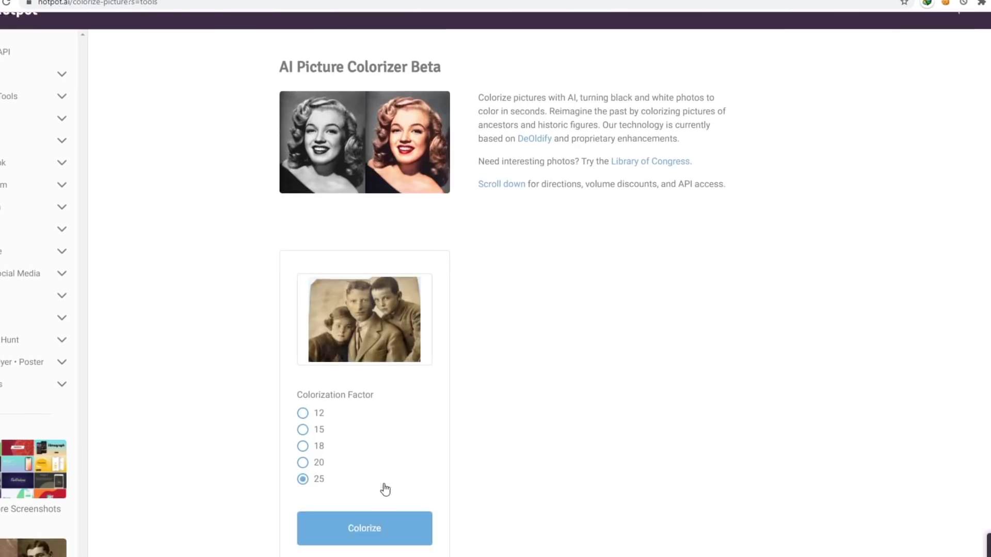
{"action": "scroll", "coordinate": [383, 485], "scroll_direction": "down", "scroll_amount": 2}
{"action": "left_click", "coordinate": [381, 439]}
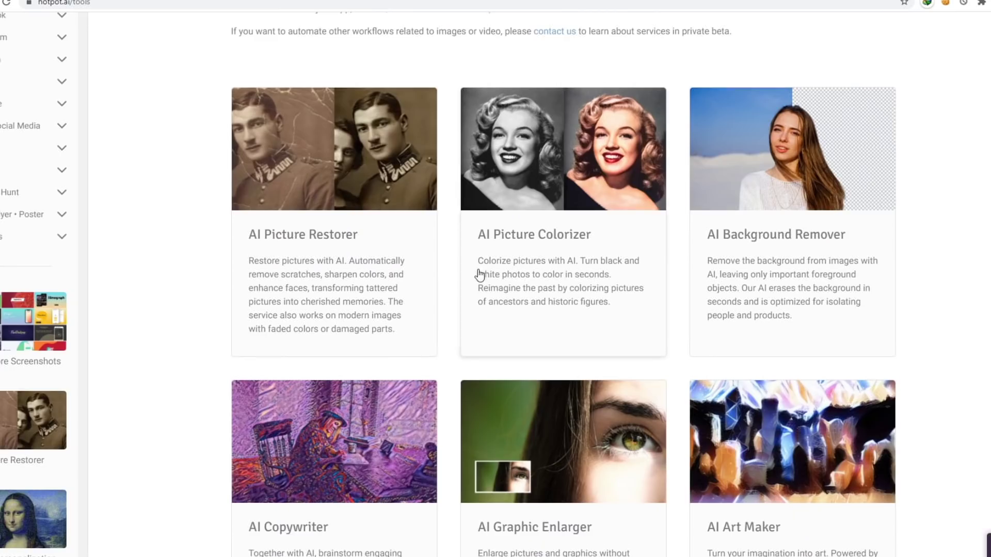
{"action": "scroll", "coordinate": [477, 274], "scroll_direction": "up", "scroll_amount": 3}
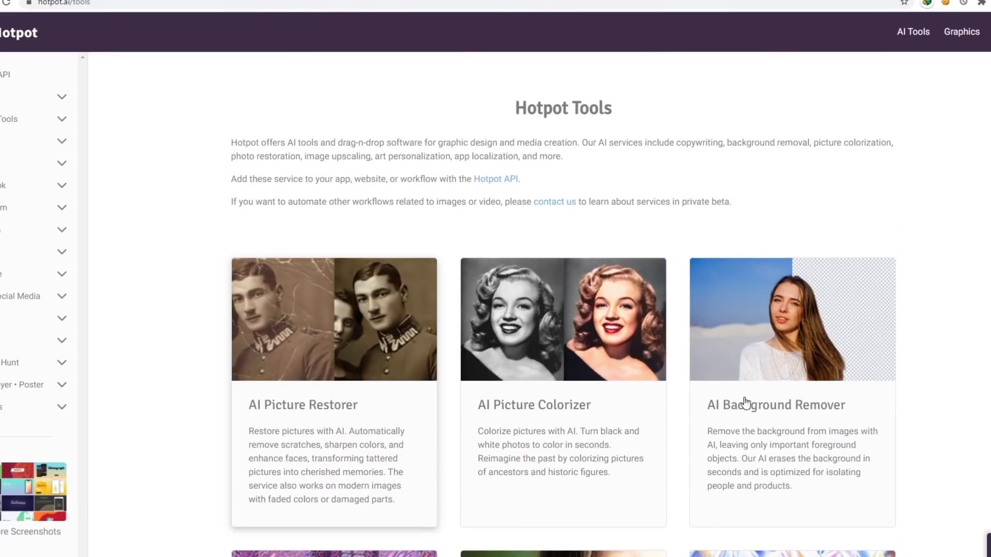
{"action": "scroll", "coordinate": [703, 429], "scroll_direction": "down", "scroll_amount": 5}
{"action": "scroll", "coordinate": [390, 441], "scroll_direction": "down", "scroll_amount": 5}
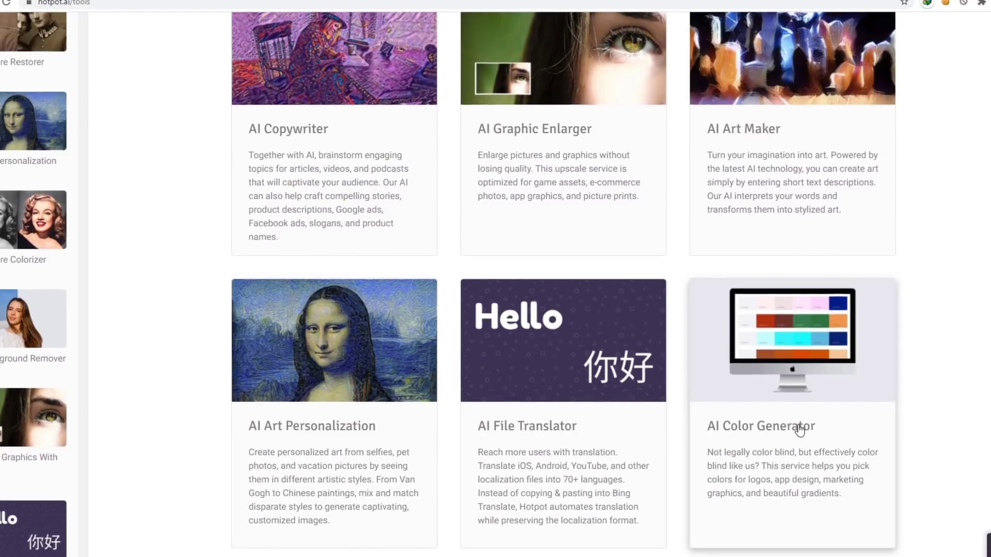
{"action": "scroll", "coordinate": [798, 431], "scroll_direction": "down", "scroll_amount": 3}
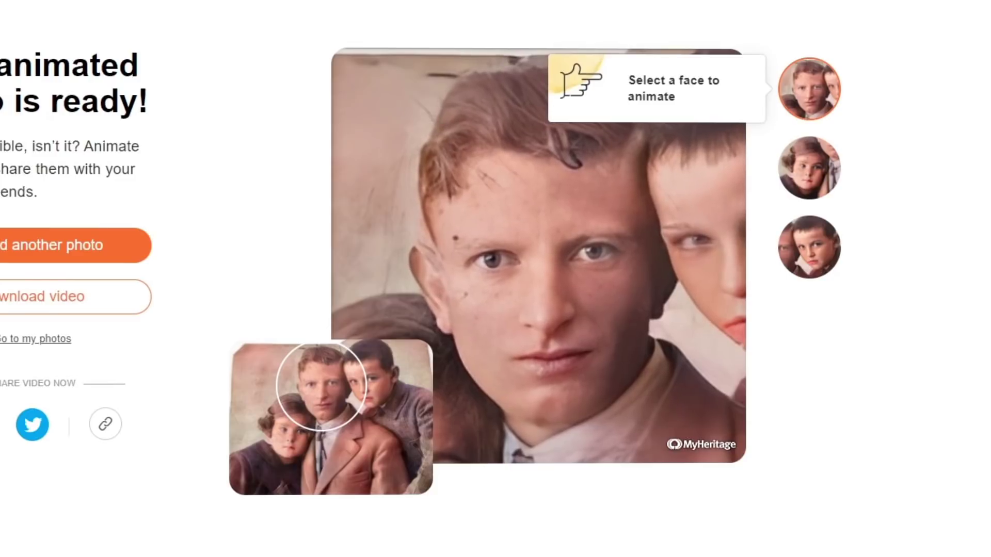
Step: Switch the Deep Nostalgia animation to the girl's face, then to the other boy's face
{"action": "left_click", "coordinate": [821, 168]}
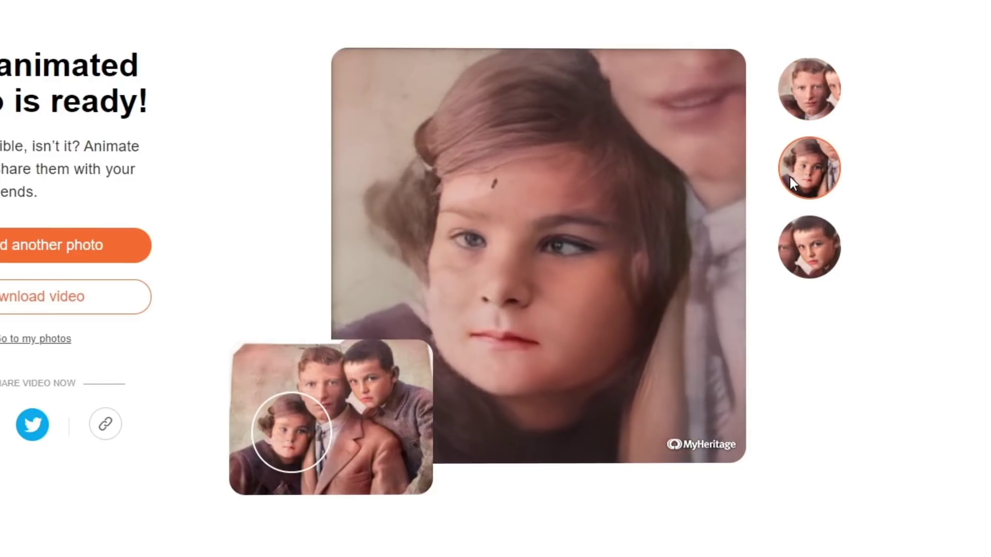
{"action": "left_click", "coordinate": [814, 267]}
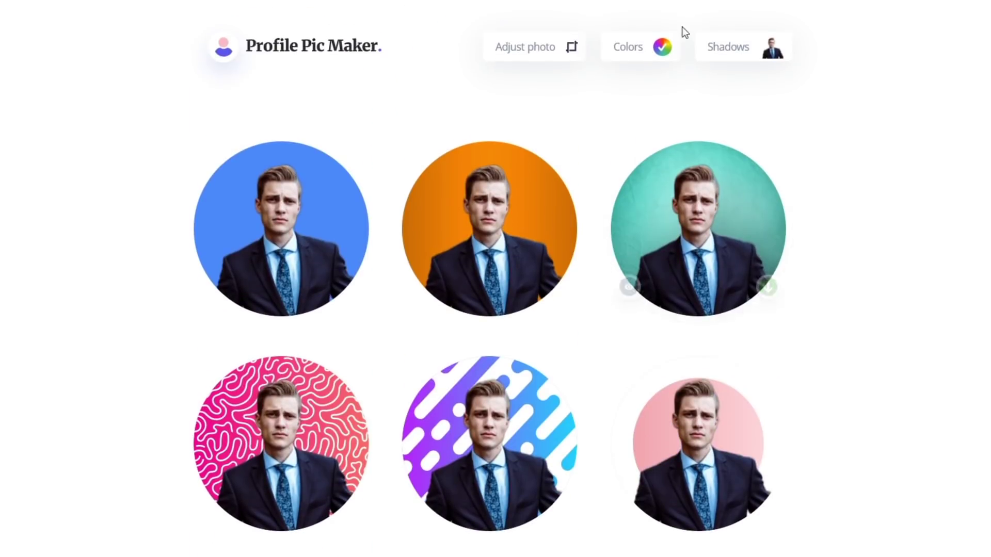
Step: Recolour the avatar backgrounds with a swatch, then orange-red-purple and orange-teal magic gradients
{"action": "left_click", "coordinate": [649, 55]}
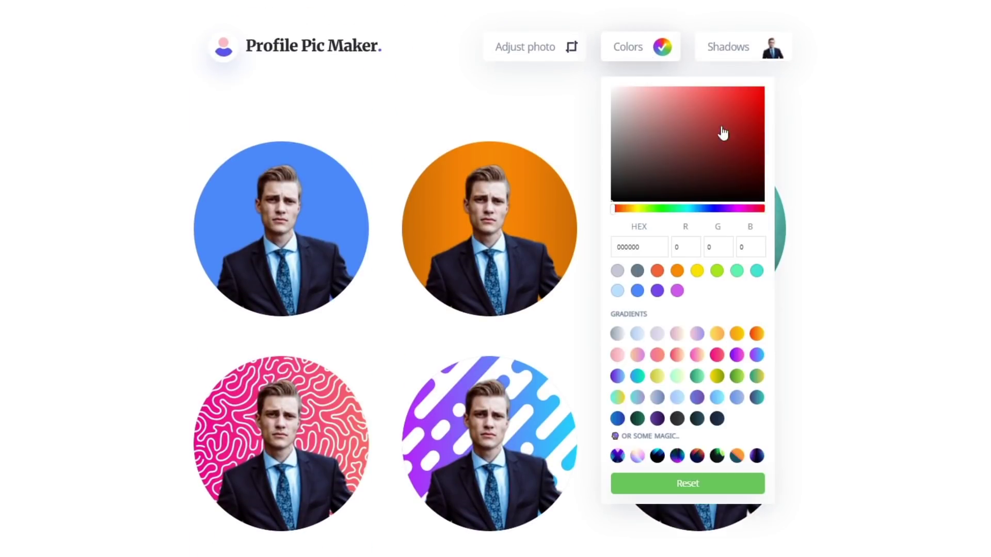
{"action": "left_click", "coordinate": [657, 457]}
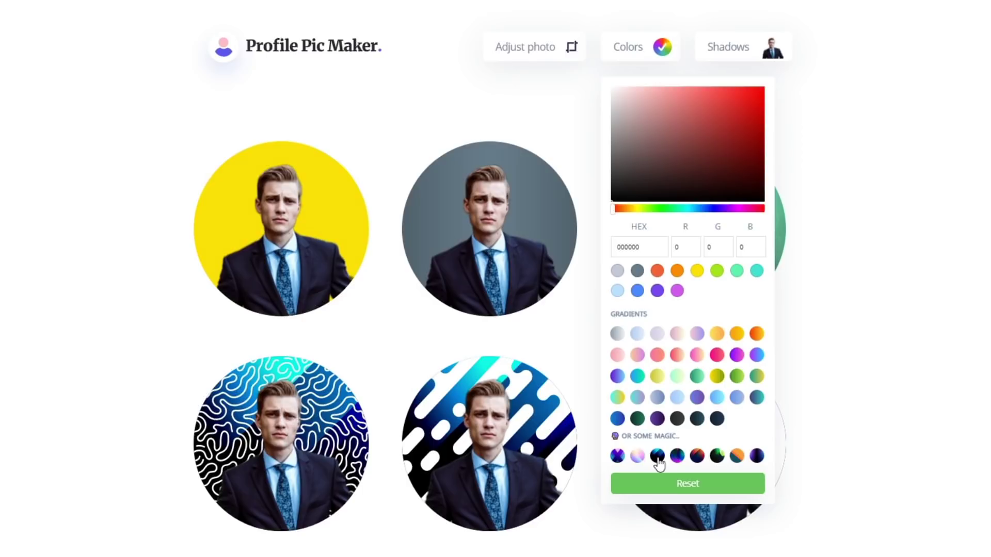
{"action": "left_click", "coordinate": [677, 457]}
{"action": "left_click", "coordinate": [698, 456]}
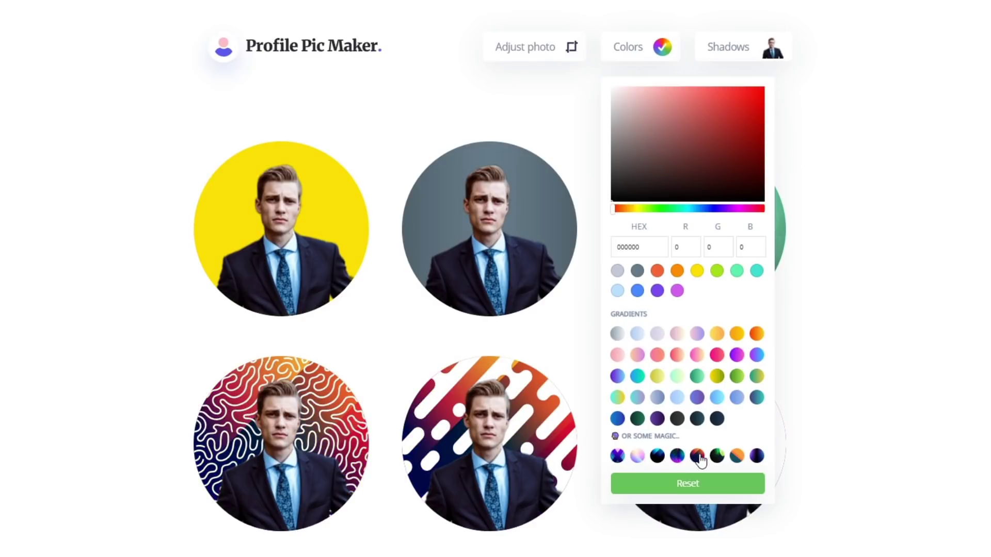
{"action": "left_click", "coordinate": [738, 456]}
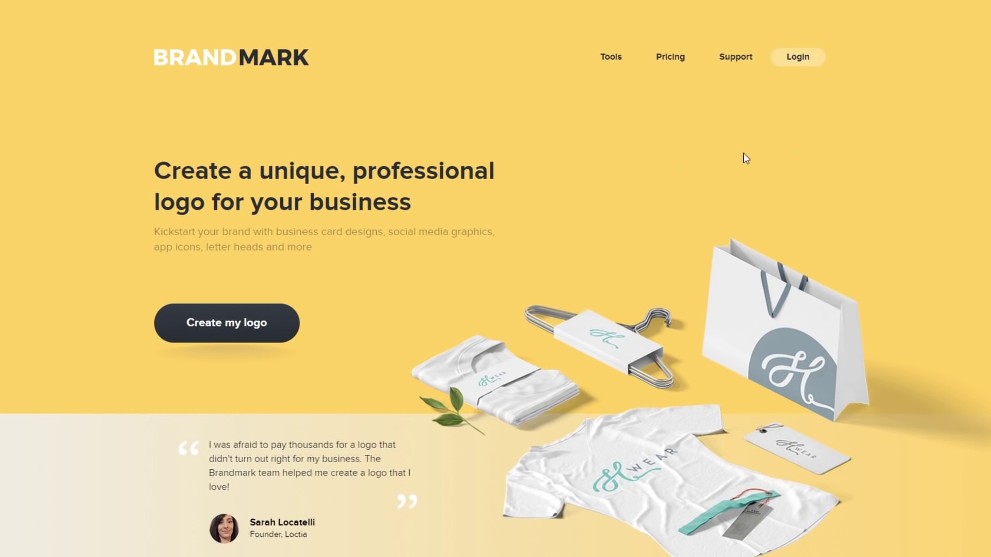
Step: Browse the Brandmark homepage and begin creating a new logo
{"action": "scroll", "coordinate": [316, 268], "scroll_direction": "down", "scroll_amount": 9}
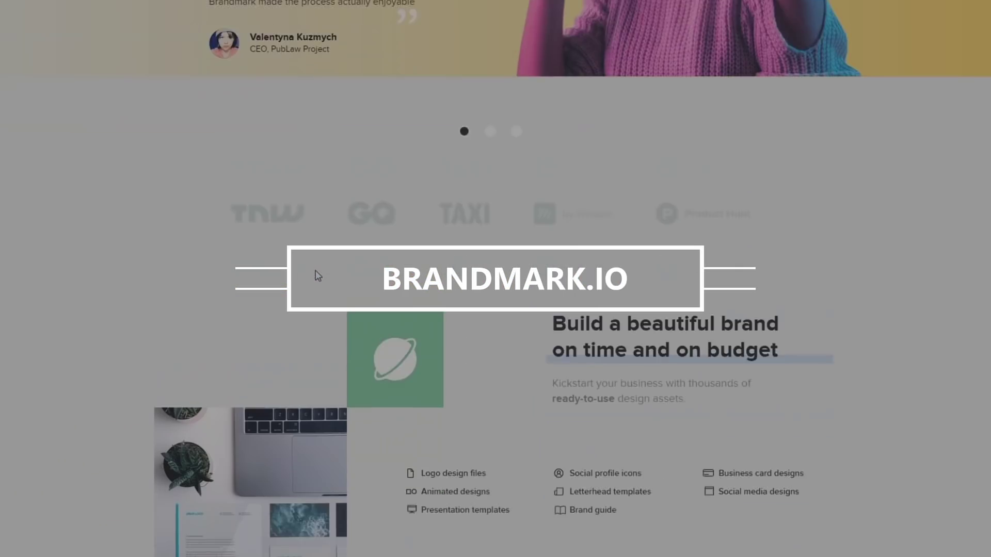
{"action": "scroll", "coordinate": [316, 276], "scroll_direction": "down", "scroll_amount": 10}
{"action": "scroll", "coordinate": [308, 283], "scroll_direction": "up", "scroll_amount": 6}
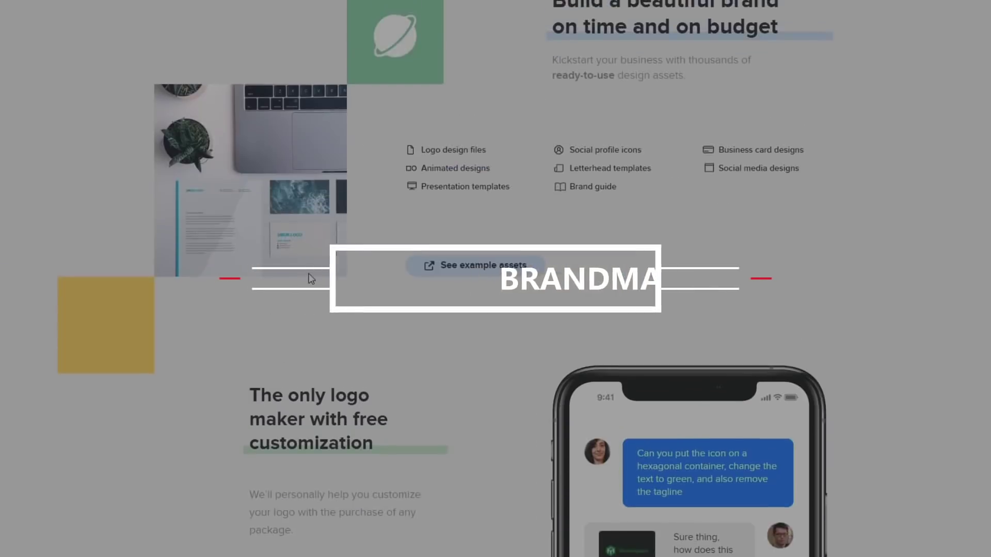
{"action": "scroll", "coordinate": [311, 279], "scroll_direction": "up", "scroll_amount": 10}
{"action": "left_click", "coordinate": [241, 339]}
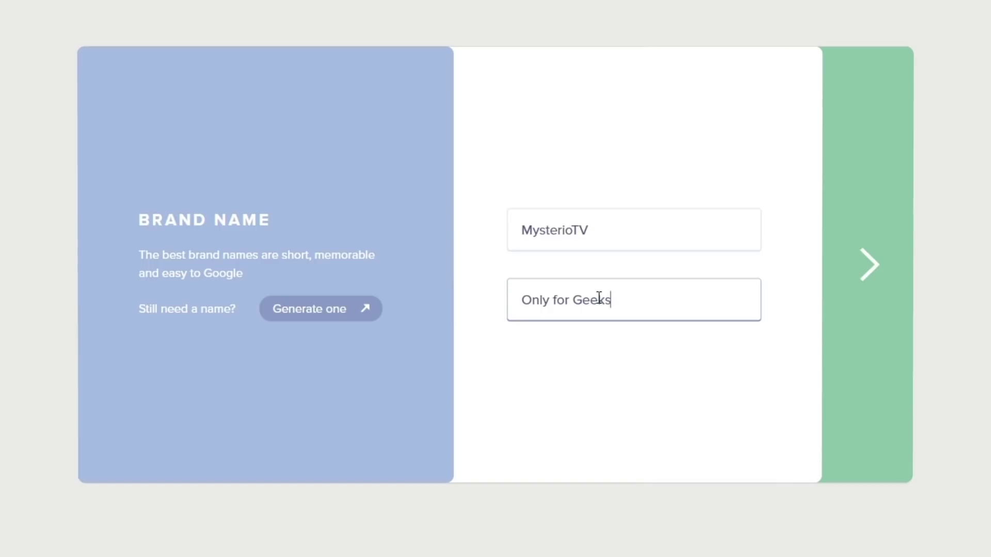
Step: Add slogan 'Only for Geeks' and keywords tutorials, android, tricks, how to; advance to colour style
{"action": "left_click", "coordinate": [889, 310]}
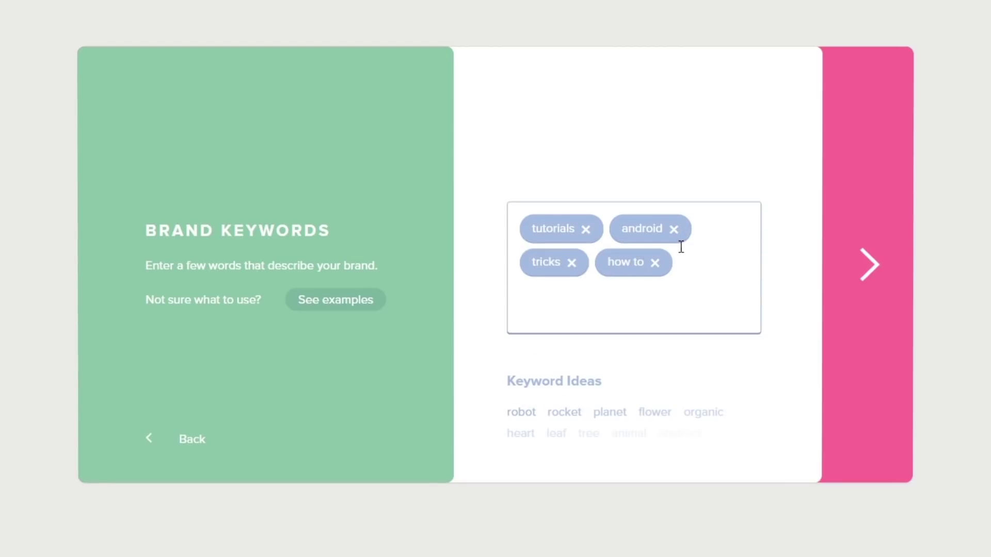
{"action": "left_click", "coordinate": [866, 293]}
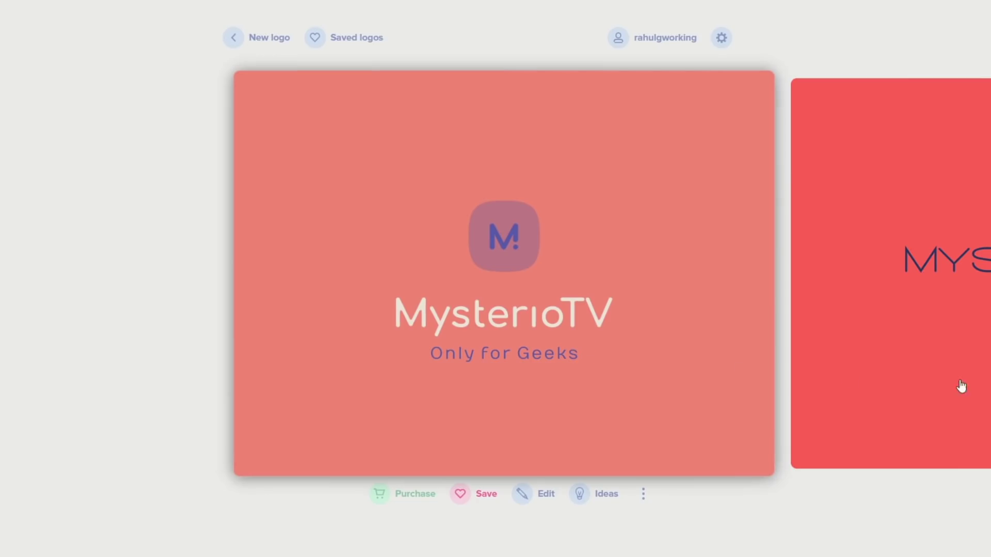
Step: Centre the red MysterioTV logo design in the carousel
{"action": "left_click", "coordinate": [862, 305]}
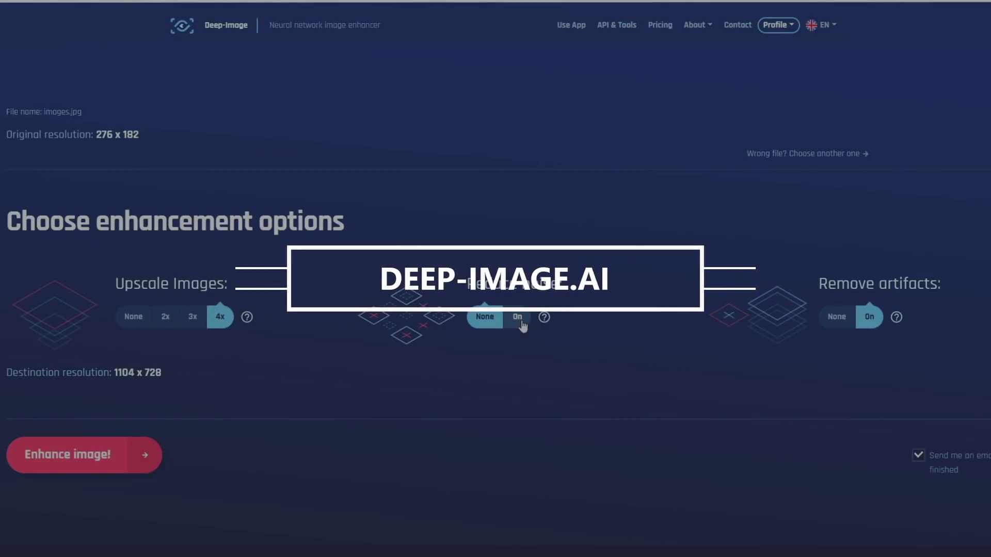
Step: Turn noise reduction on, enhance the squirrel photo at 4x, and compare it using the before/after slider
{"action": "left_click", "coordinate": [518, 318]}
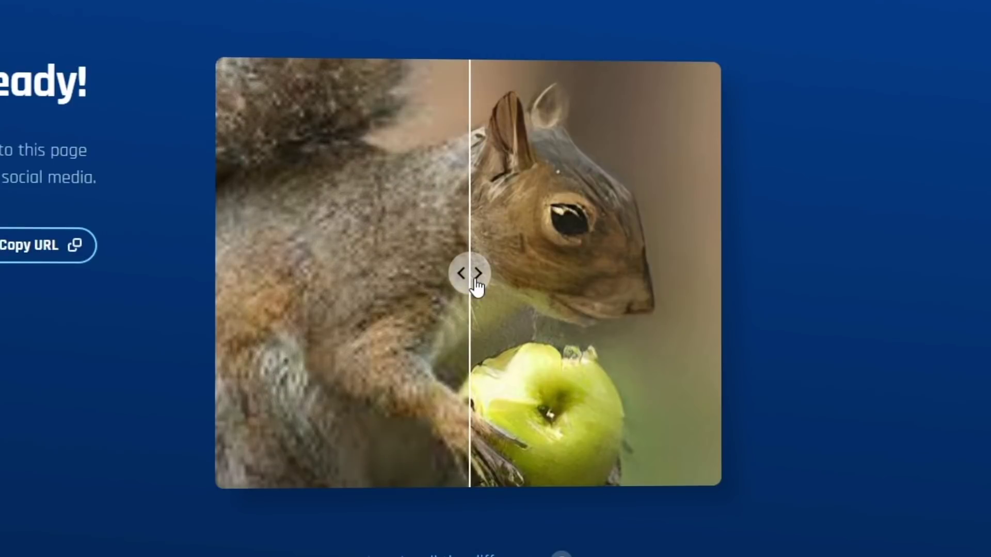
{"action": "left_click_drag", "start_coordinate": [475, 283], "coordinate": [177, 342]}
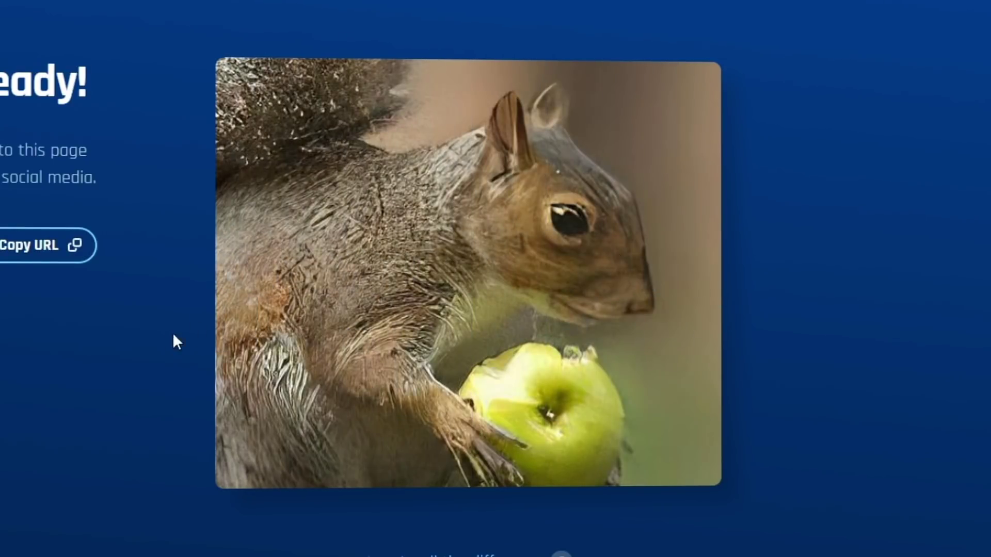
{"action": "left_click_drag", "start_coordinate": [365, 296], "coordinate": [448, 279]}
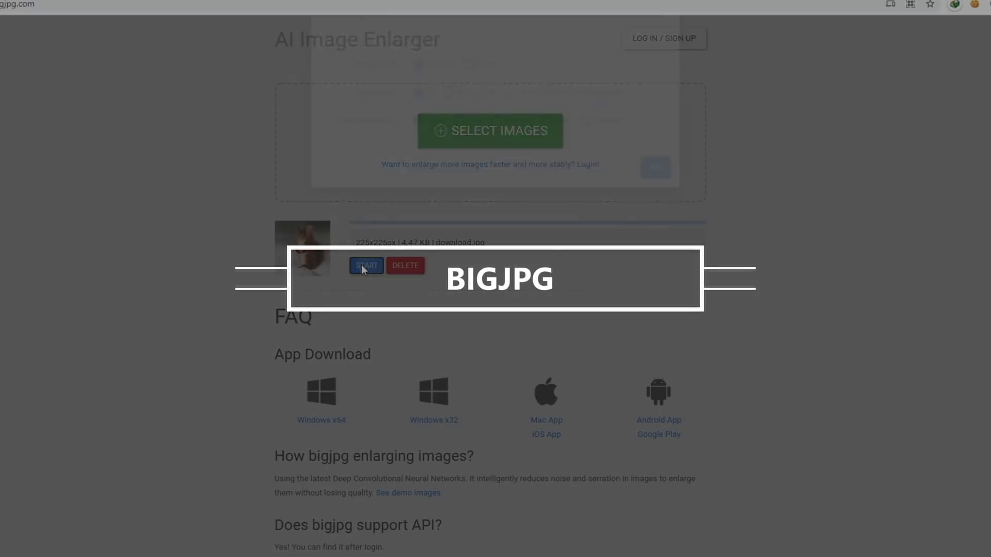
Step: Enlarge download.jpg in Bigjpg at 4x upscaling
{"action": "left_click", "coordinate": [364, 265]}
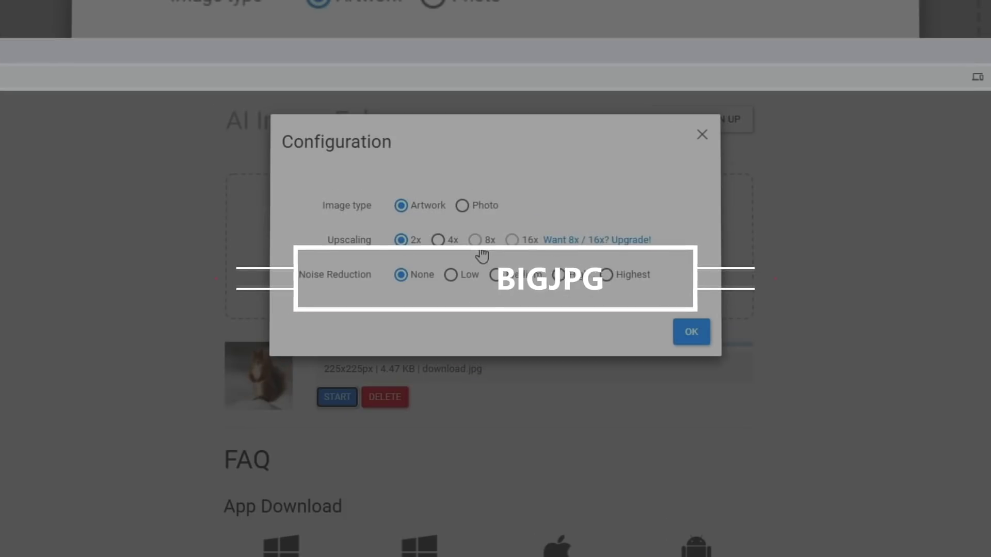
{"action": "left_click", "coordinate": [452, 242]}
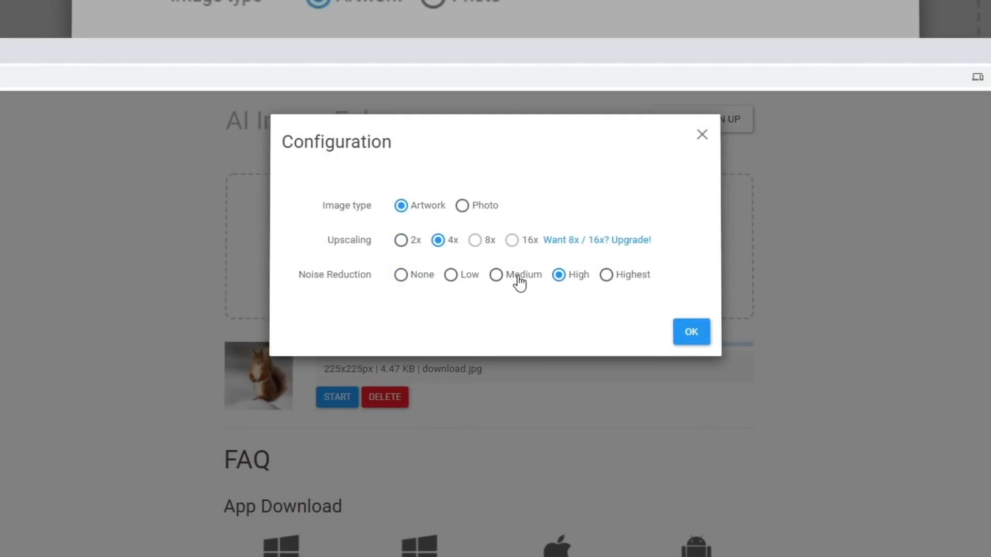
{"action": "left_click", "coordinate": [685, 339]}
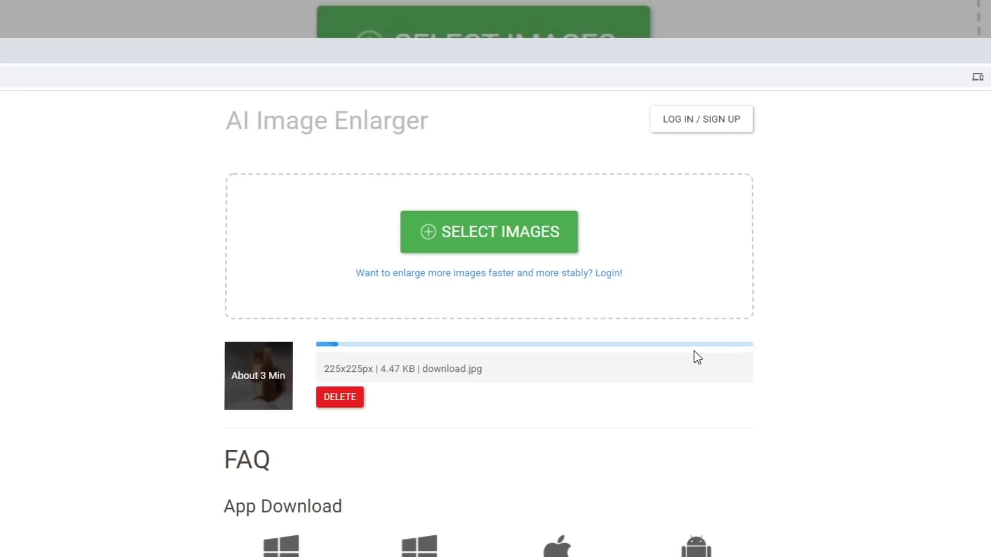
Step: Download the enlarged squirrel image and open it to compare with the original
{"action": "left_click", "coordinate": [379, 403]}
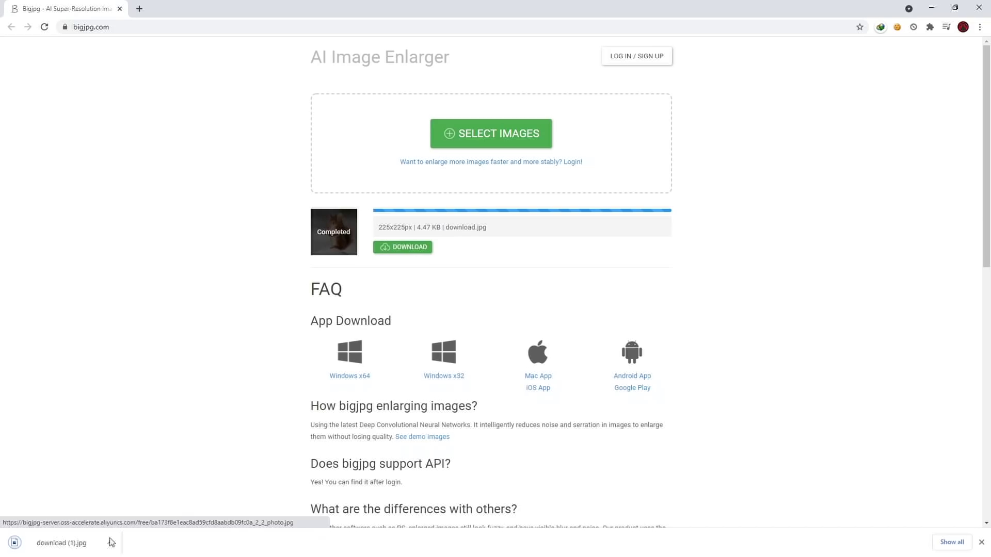
{"action": "left_click", "coordinate": [111, 542]}
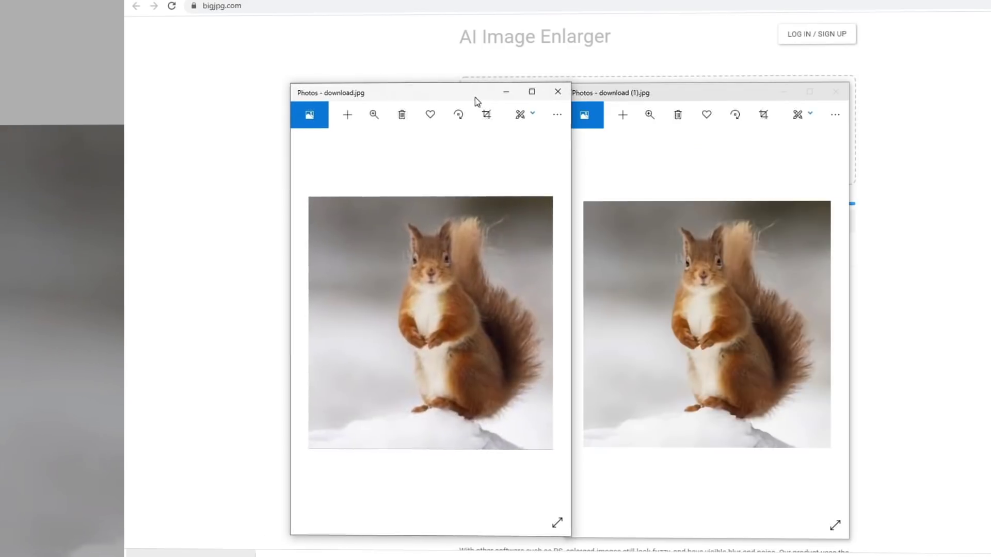
{"action": "scroll", "coordinate": [442, 290], "scroll_direction": "down", "scroll_amount": 3}
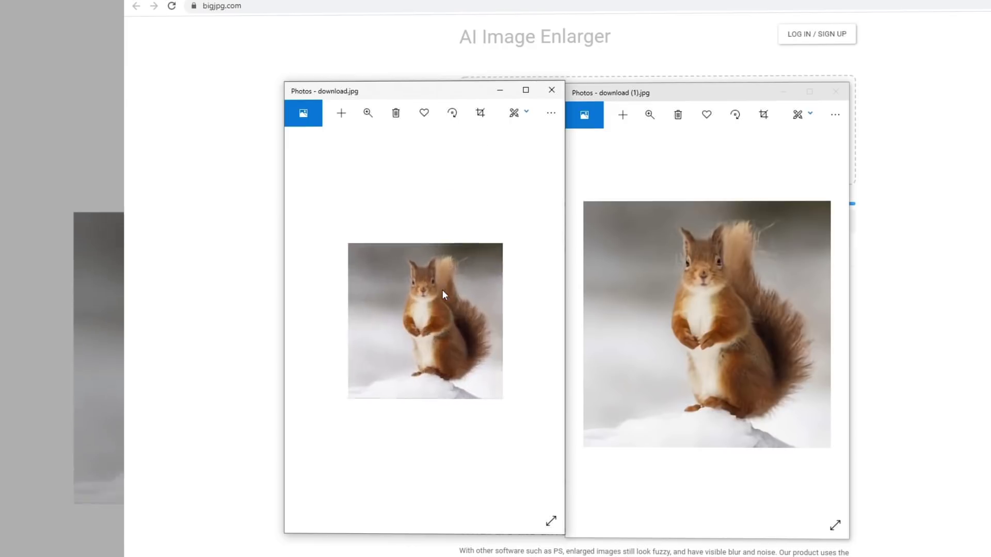
{"action": "scroll", "coordinate": [415, 306], "scroll_direction": "up", "scroll_amount": 3}
Step: Compare the enlarged squirrel photo against the original
{"action": "left_click", "coordinate": [636, 305]}
{"action": "scroll", "coordinate": [757, 312], "scroll_direction": "up", "scroll_amount": 3}
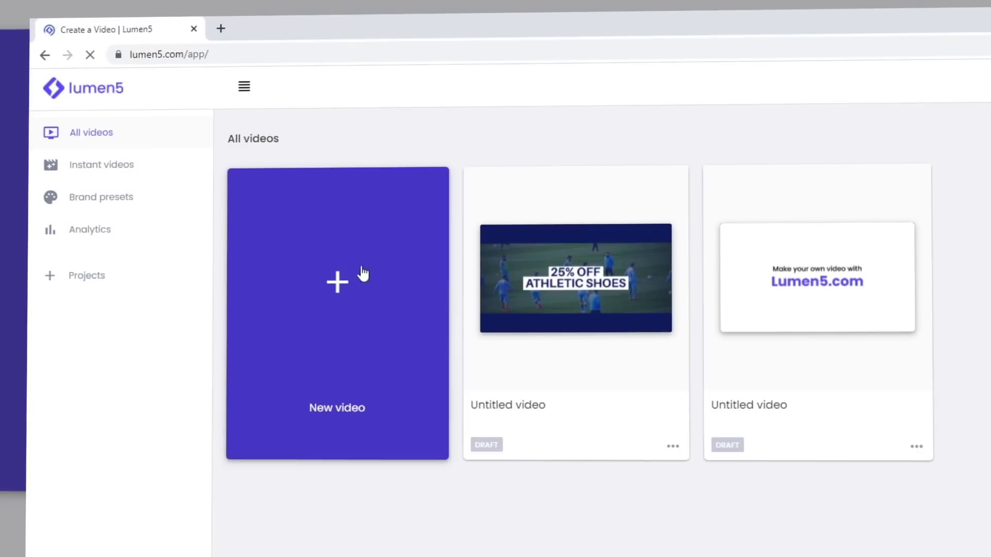
{"action": "scroll", "coordinate": [886, 385], "scroll_direction": "down", "scroll_amount": 10}
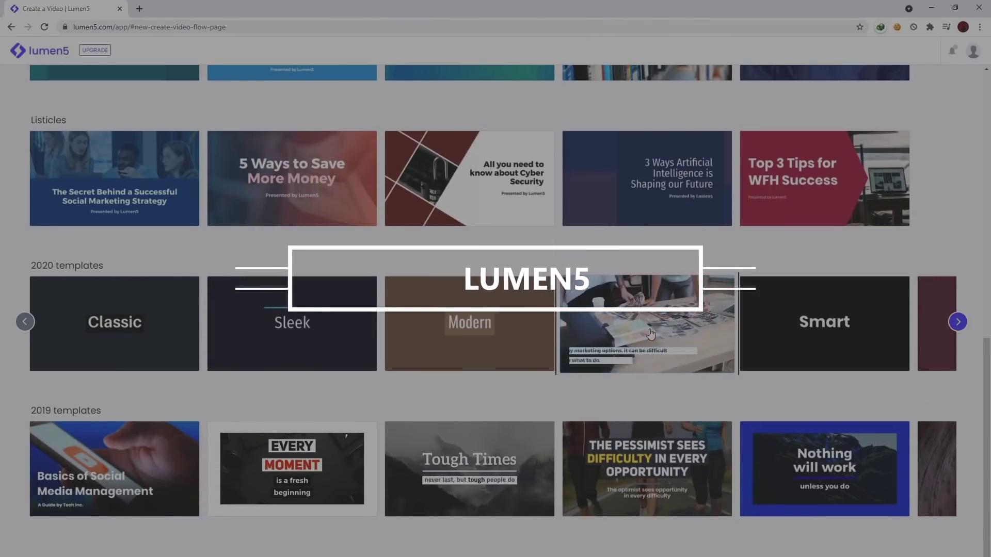
Step: Start a new Lumen5 video from the Fresh 2020 template, reaching the 3 Digital Marketing Tips editor
{"action": "left_click", "coordinate": [647, 330]}
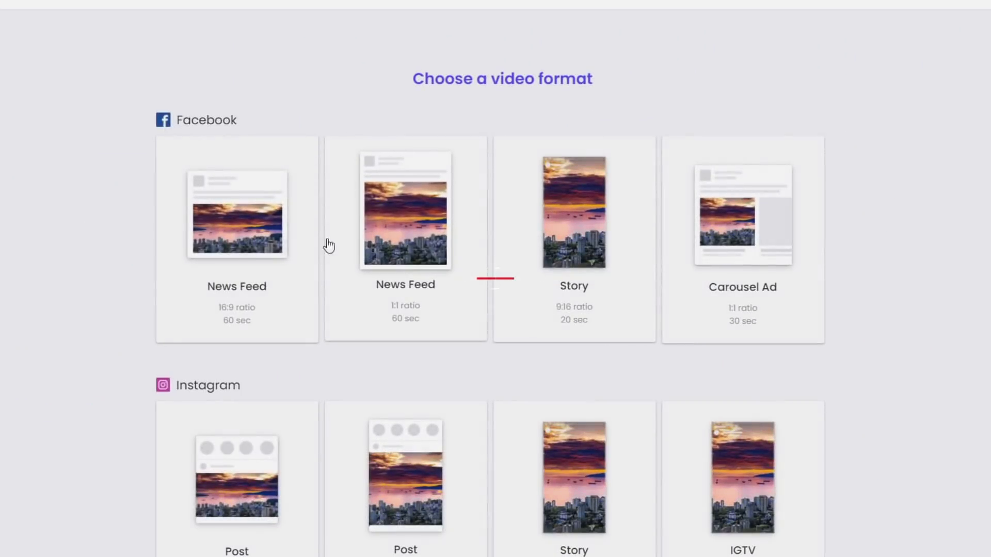
{"action": "scroll", "coordinate": [413, 295], "scroll_direction": "down", "scroll_amount": 9}
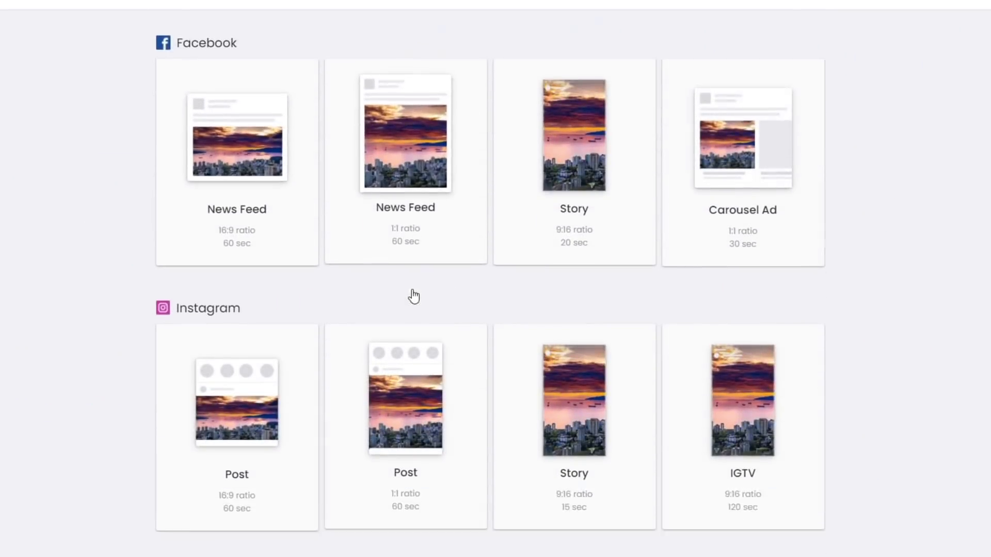
{"action": "scroll", "coordinate": [397, 293], "scroll_direction": "up", "scroll_amount": 9}
{"action": "scroll", "coordinate": [781, 317], "scroll_direction": "down", "scroll_amount": 20}
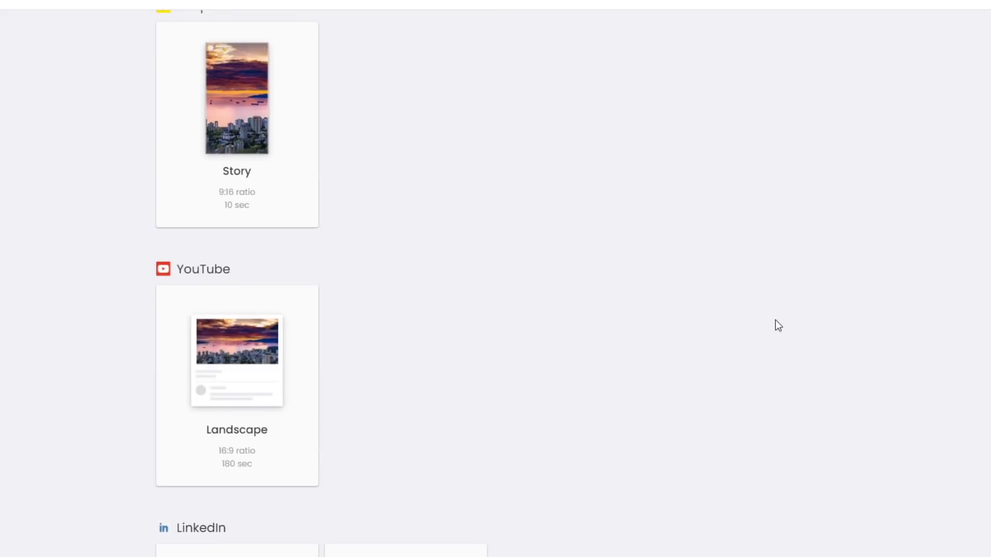
{"action": "scroll", "coordinate": [761, 330], "scroll_direction": "up", "scroll_amount": 10}
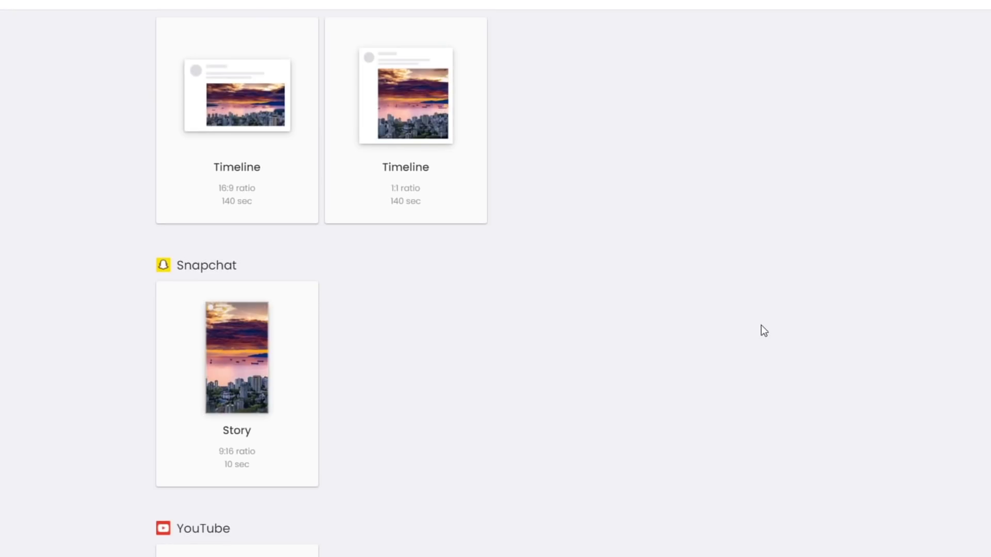
{"action": "scroll", "coordinate": [257, 226], "scroll_direction": "down", "scroll_amount": 8}
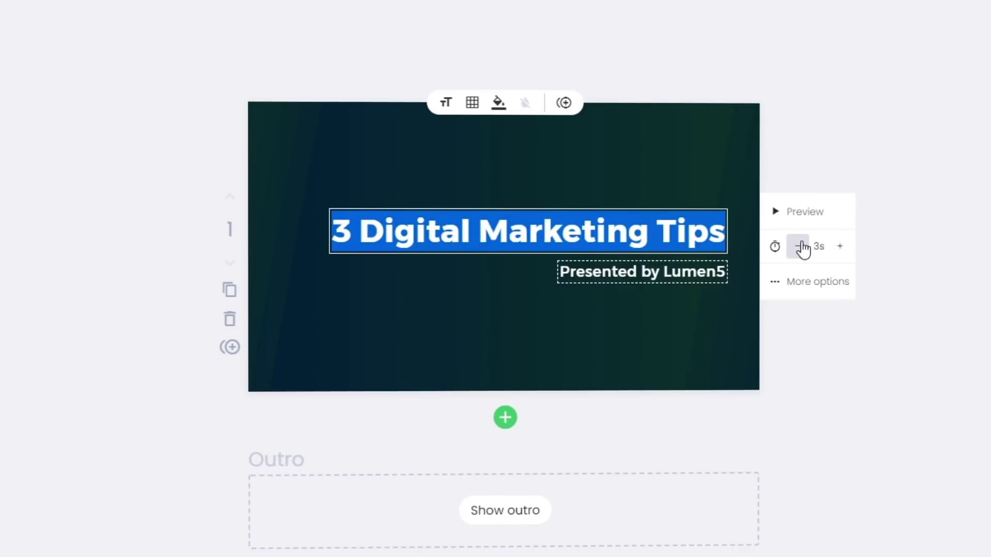
Step: Retitle the video 'best apps android', replace Lumen5 in the subtitle with the channel name, and add a scene with a different design
{"action": "type", "text": "best apps"}
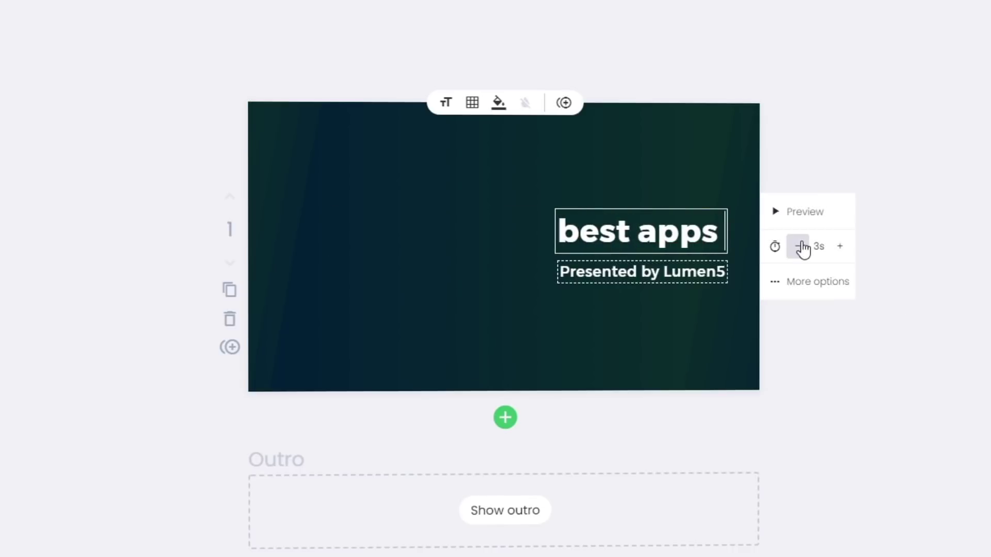
{"action": "type", "text": " android"}
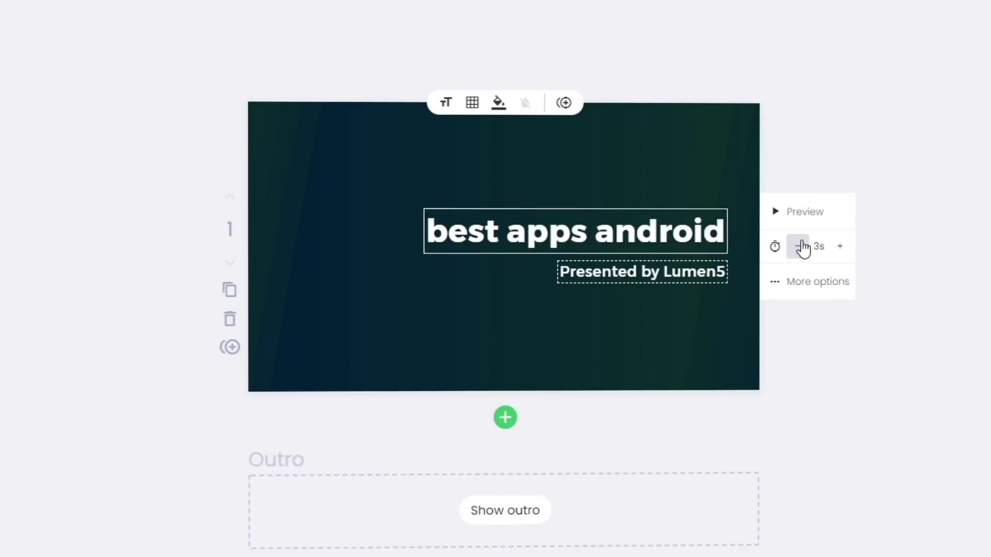
{"action": "double_click", "coordinate": [666, 272]}
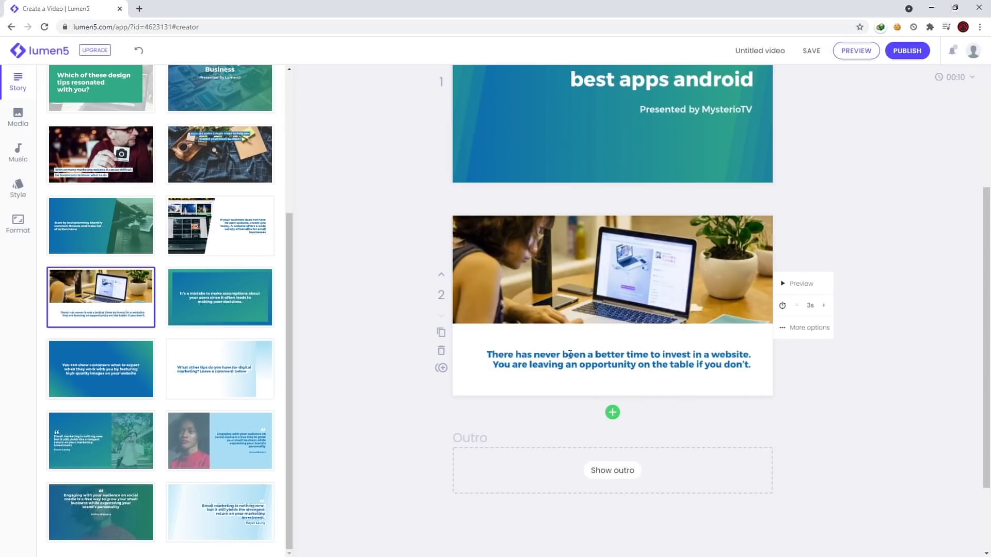
{"action": "left_click", "coordinate": [612, 412]}
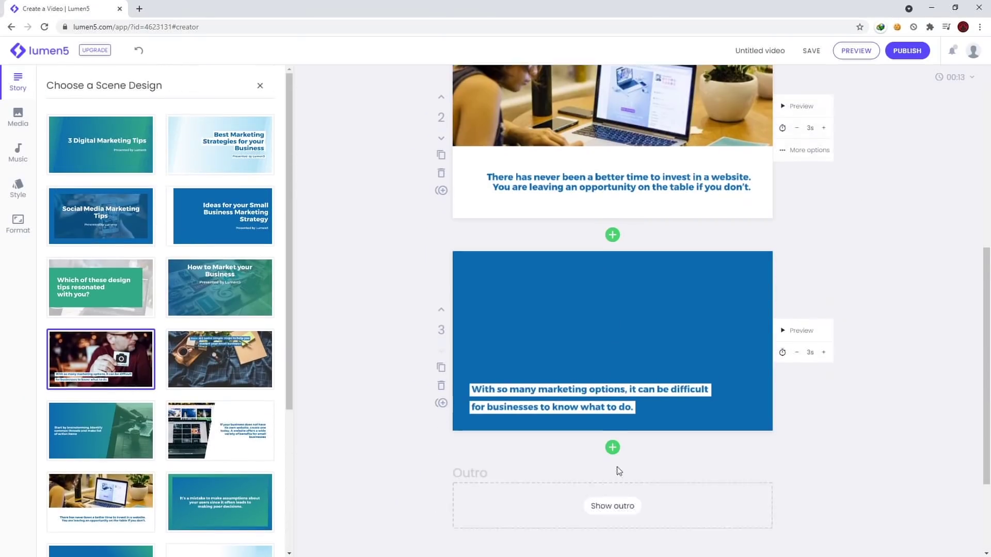
{"action": "left_click", "coordinate": [129, 467]}
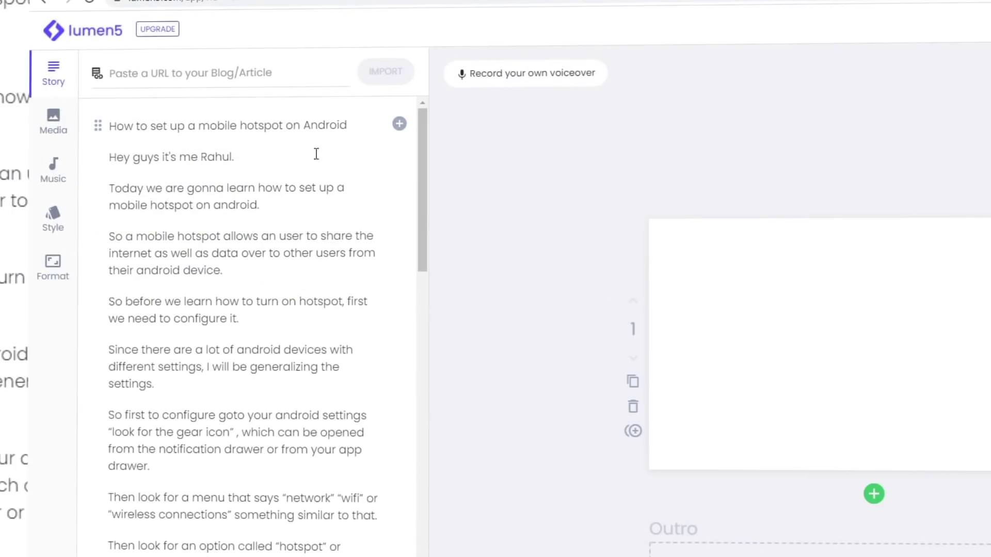
Step: Convert the mobile hotspot article into video scenes and review them
{"action": "scroll", "coordinate": [354, 491], "scroll_direction": "down", "scroll_amount": 8}
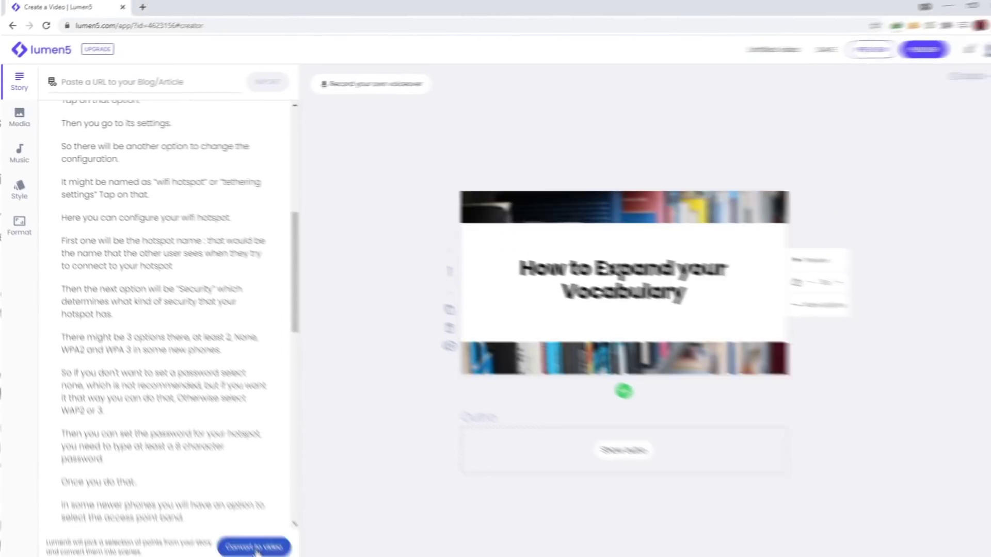
{"action": "left_click", "coordinate": [250, 540]}
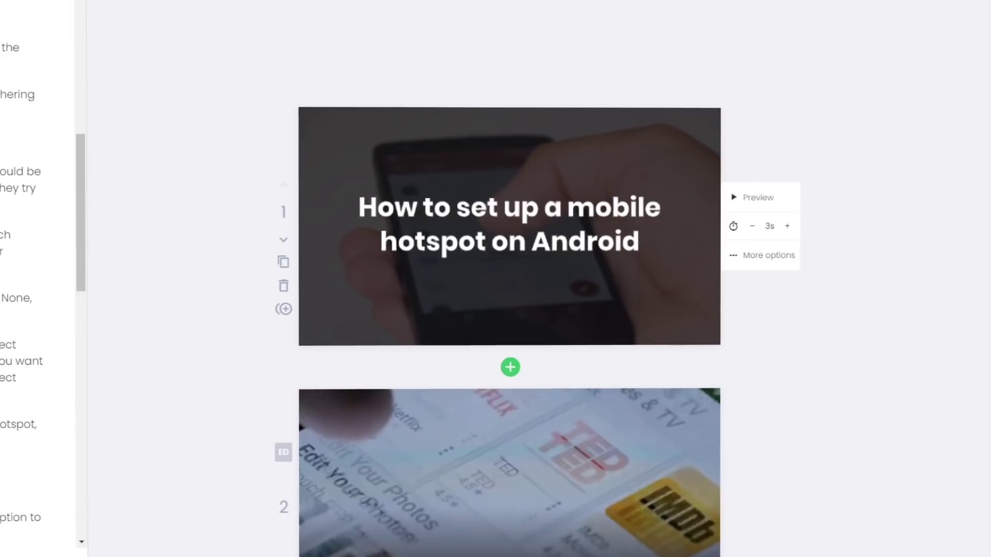
{"action": "scroll", "coordinate": [677, 372], "scroll_direction": "down", "scroll_amount": 15}
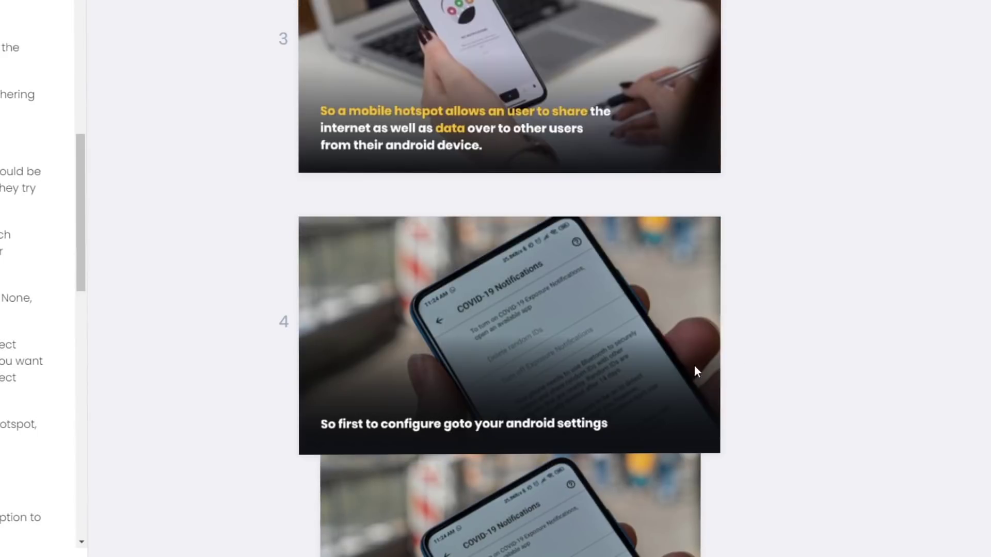
{"action": "scroll", "coordinate": [677, 373], "scroll_direction": "up", "scroll_amount": 15}
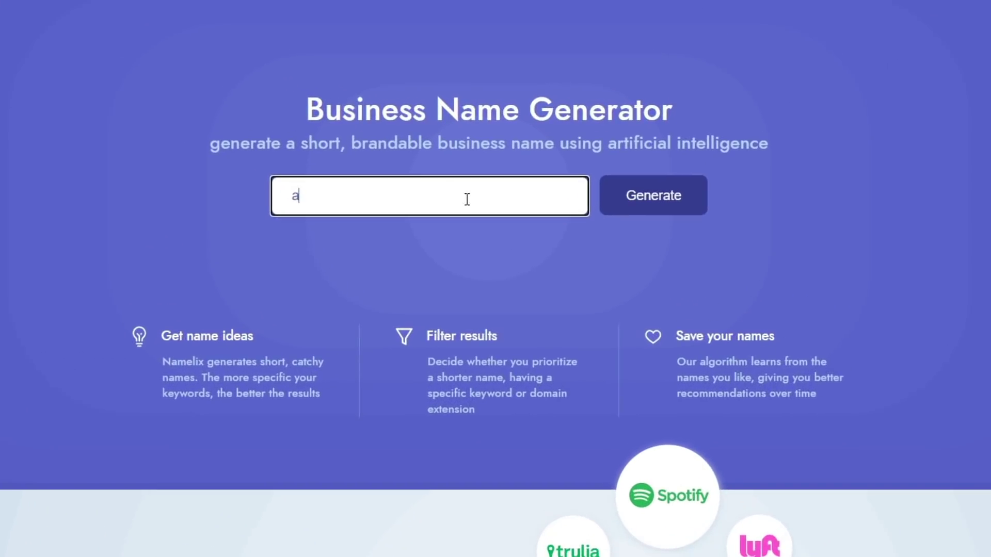
{"action": "type", "text": "d"}
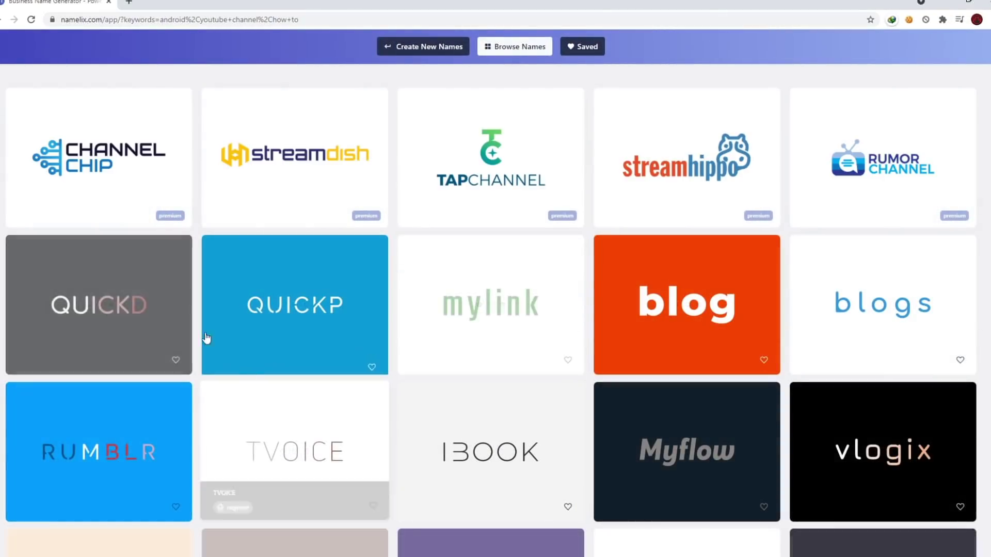
Step: Scroll through Namelix name ideas such as xendroid, PHONEO, EDROID and phonesmart
{"action": "scroll", "coordinate": [455, 364], "scroll_direction": "down", "scroll_amount": 5}
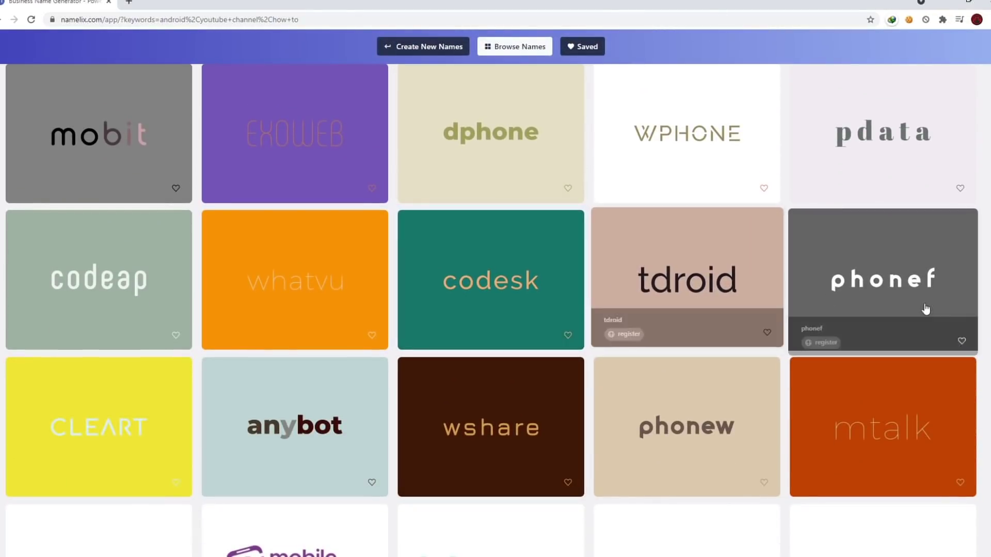
{"action": "scroll", "coordinate": [925, 310], "scroll_direction": "down", "scroll_amount": 5}
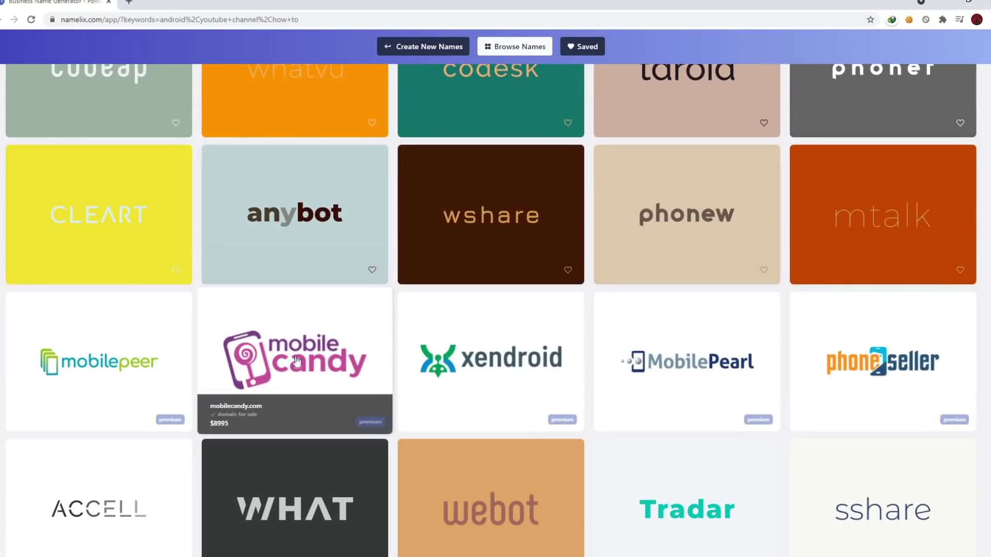
{"action": "scroll", "coordinate": [399, 356], "scroll_direction": "down", "scroll_amount": 2}
{"action": "scroll", "coordinate": [399, 355], "scroll_direction": "down", "scroll_amount": 5}
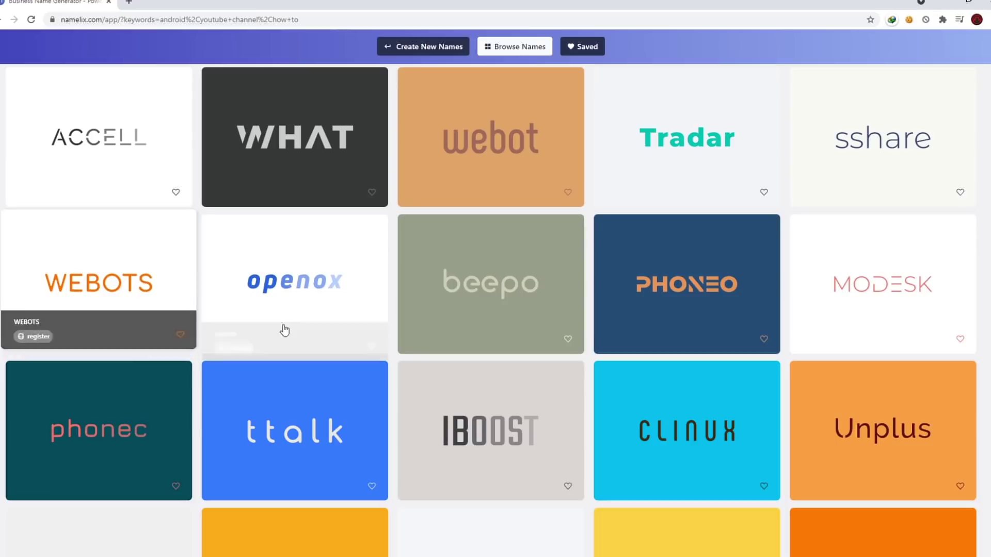
{"action": "scroll", "coordinate": [532, 320], "scroll_direction": "down", "scroll_amount": 2}
{"action": "scroll", "coordinate": [532, 320], "scroll_direction": "down", "scroll_amount": 7}
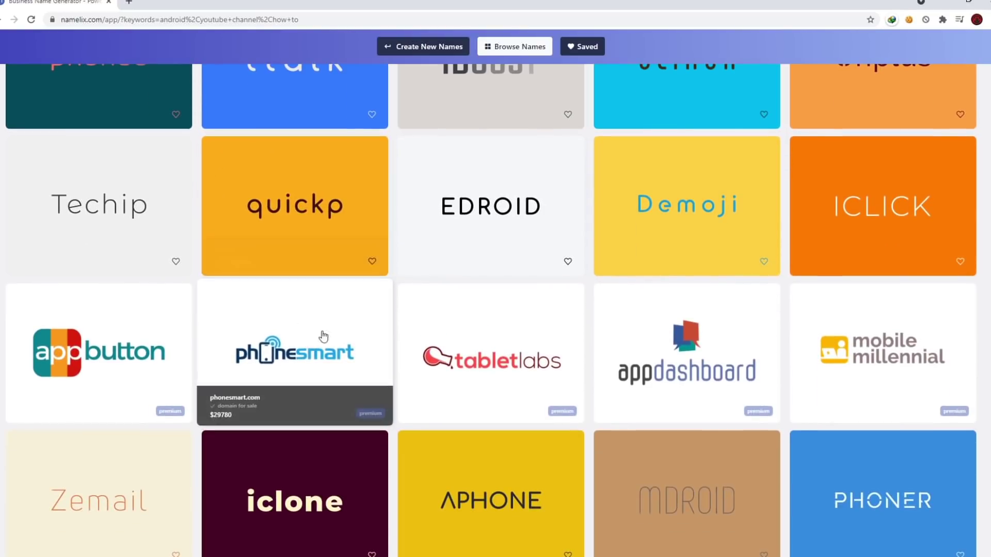